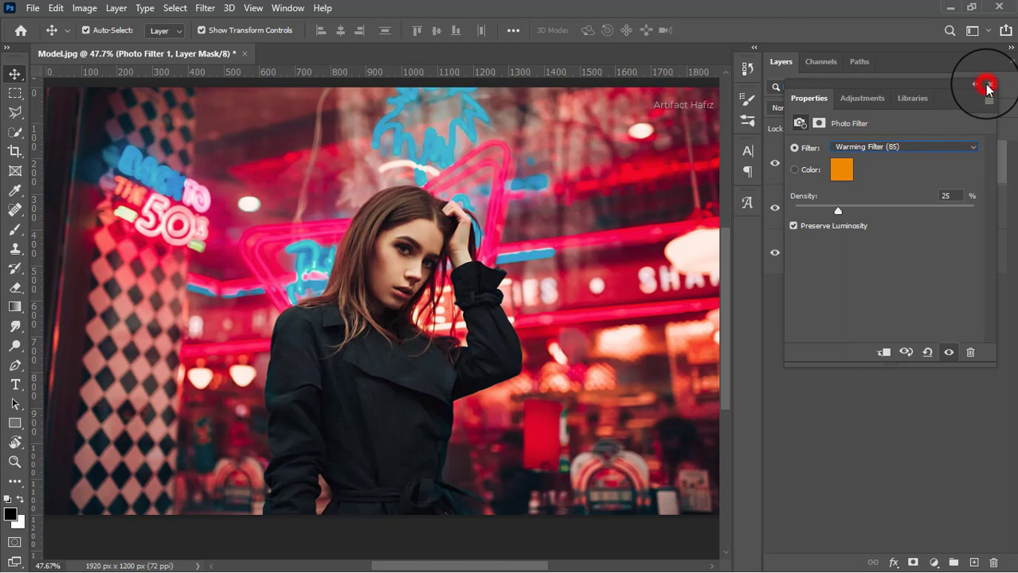
Add another Photo Filter adjustment layer above the warming one, using the Blue filter at 25% density.
{"action": "left_click", "coordinate": [986, 85]}
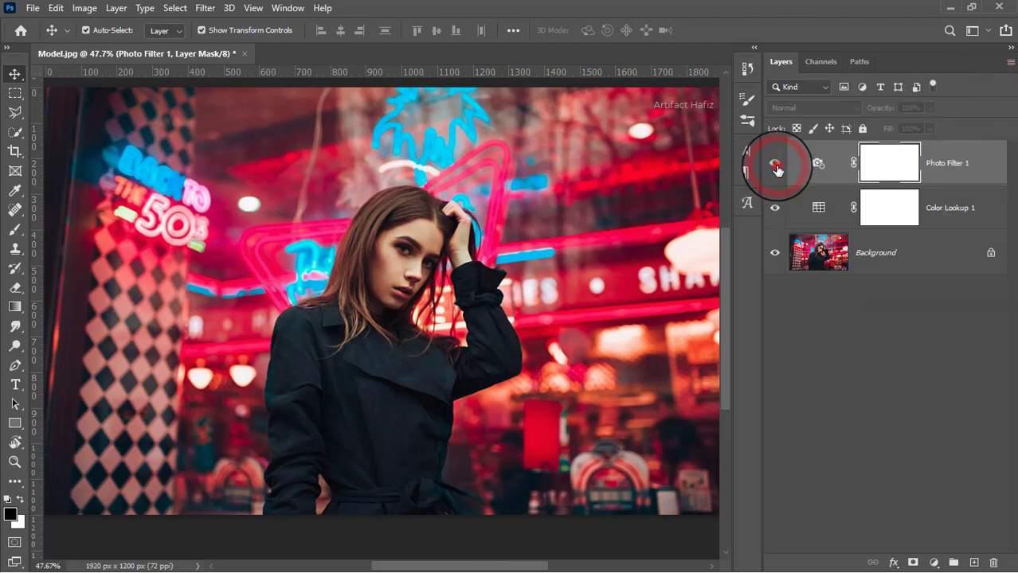
{"action": "left_click", "coordinate": [934, 564]}
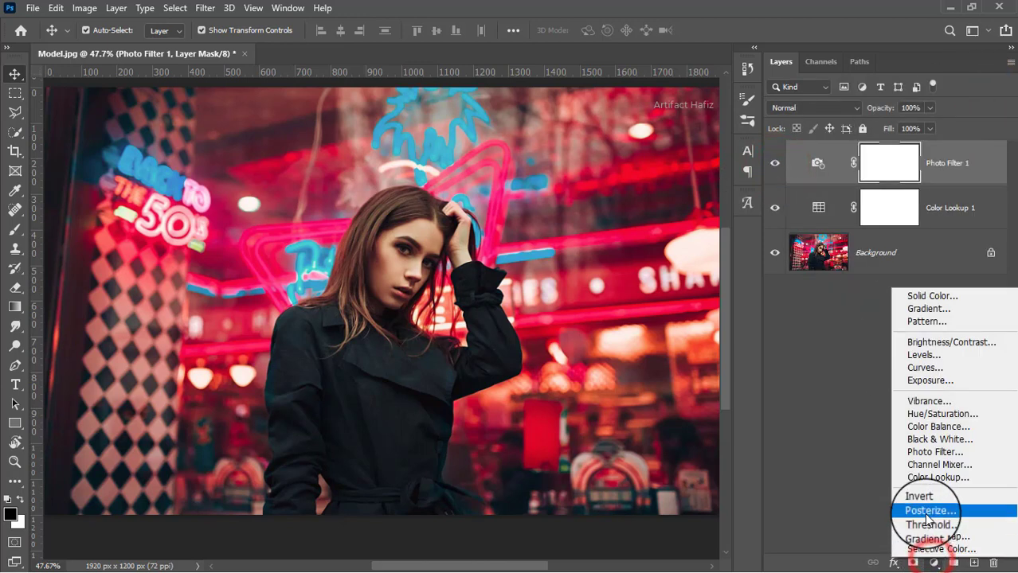
{"action": "left_click", "coordinate": [924, 452]}
{"action": "left_click", "coordinate": [861, 148]}
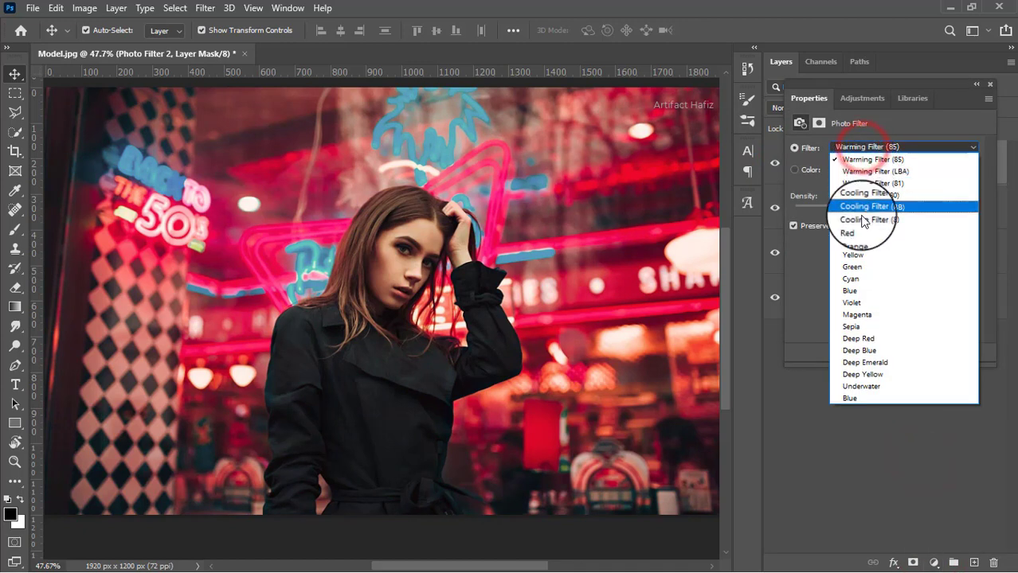
{"action": "left_click", "coordinate": [858, 292]}
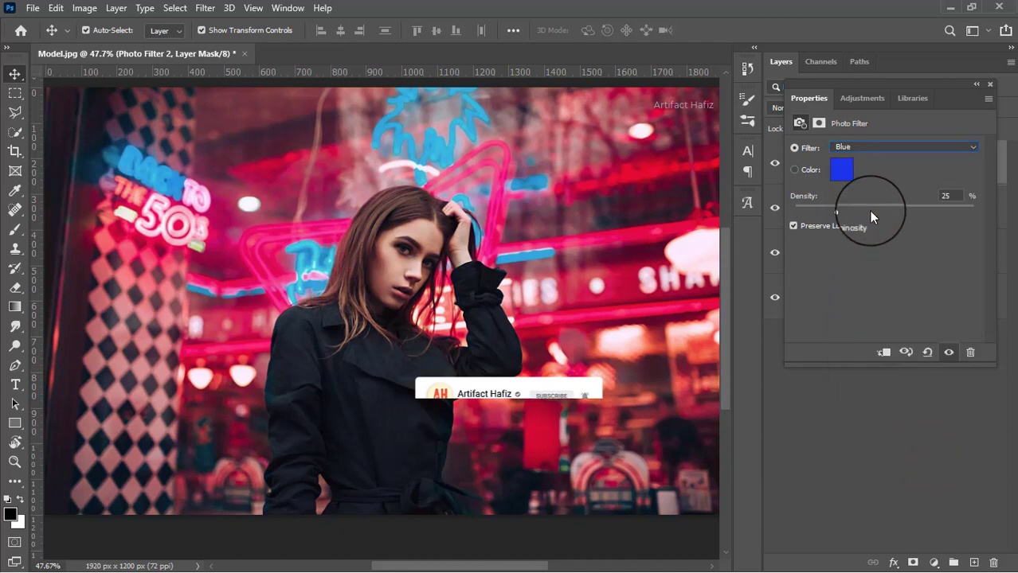
{"action": "mouse_move", "coordinate": [837, 210]}
{"action": "left_mouse_down"}
{"action": "mouse_move", "coordinate": [895, 211]}
{"action": "mouse_move", "coordinate": [836, 223]}
{"action": "left_mouse_up"}
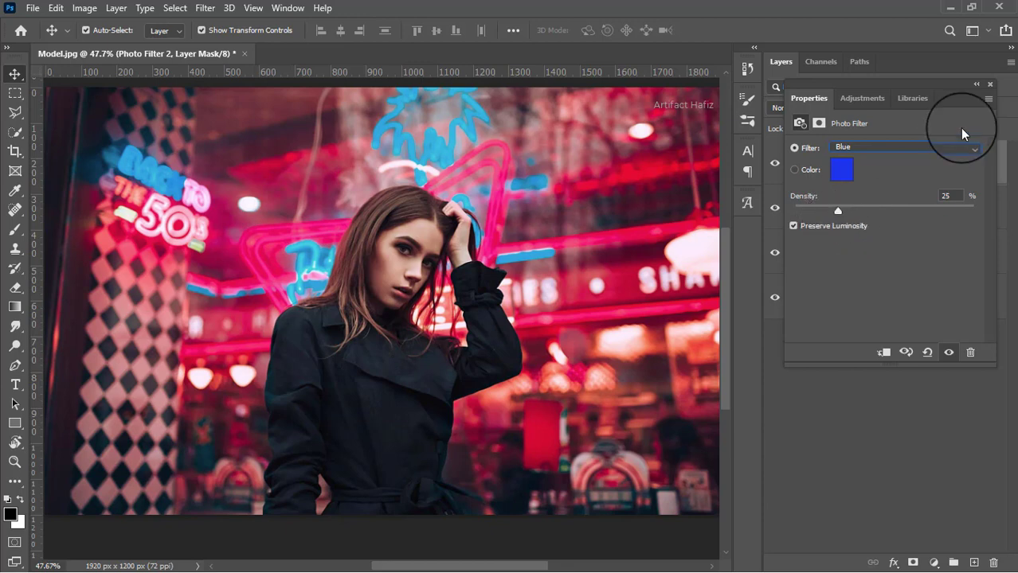
{"action": "left_click", "coordinate": [990, 84]}
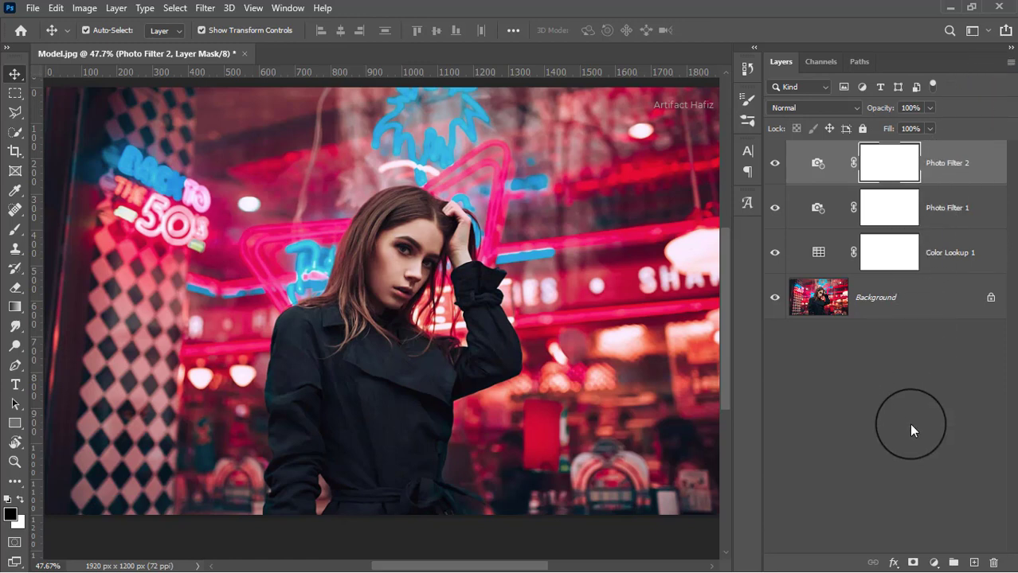
Add a Curves adjustment layer with a shadow anchor point and raised highlights, and set its blend mode to Luminosity.
{"action": "left_click", "coordinate": [928, 557]}
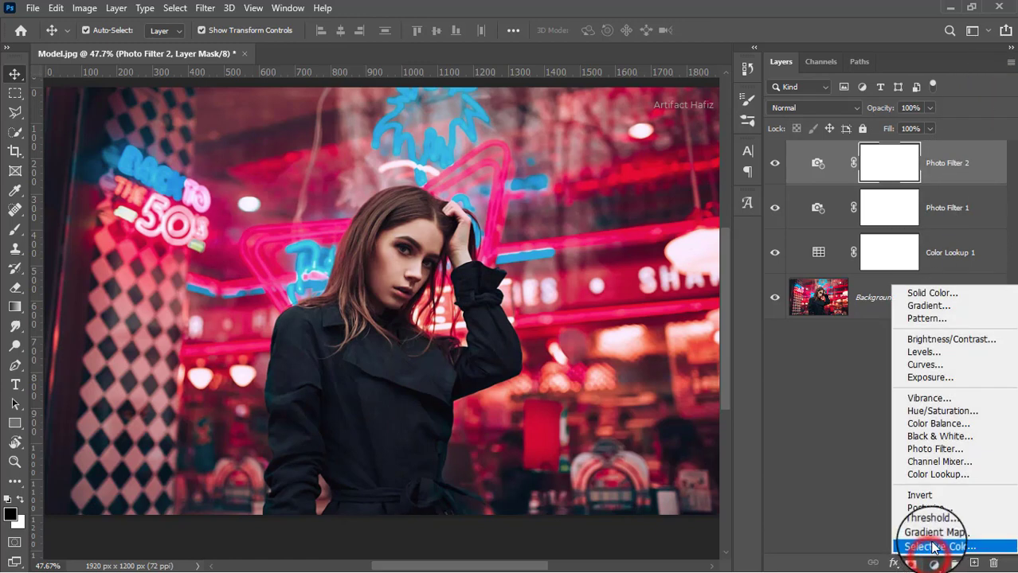
{"action": "left_click", "coordinate": [925, 365]}
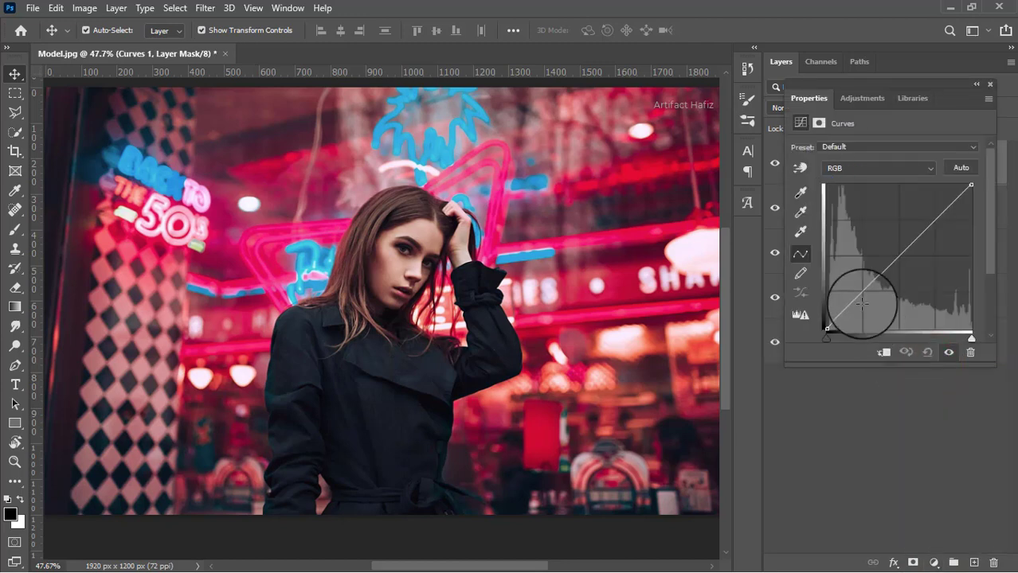
{"action": "left_click", "coordinate": [862, 295]}
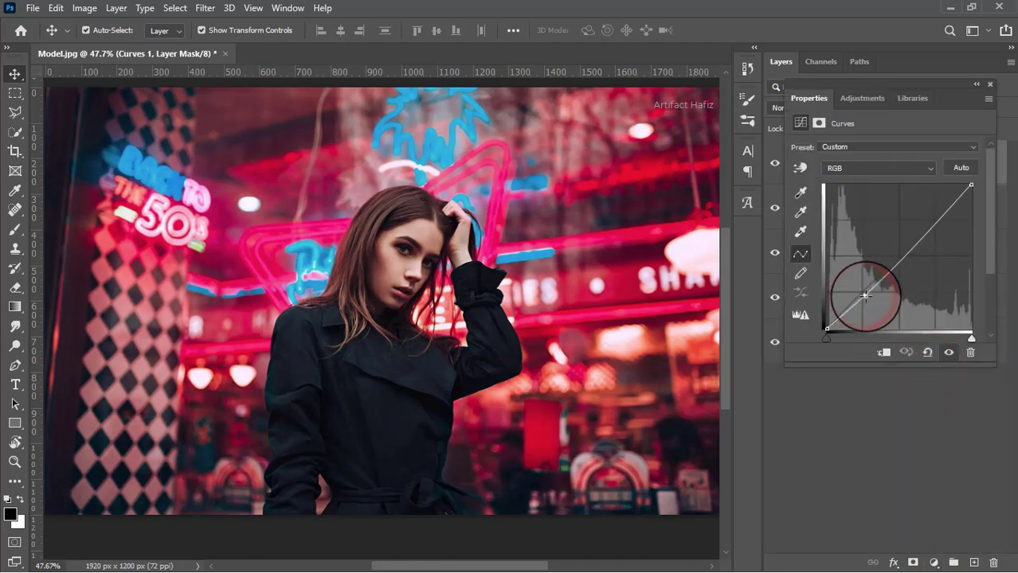
{"action": "left_click_drag", "start_coordinate": [931, 217], "coordinate": [935, 211]}
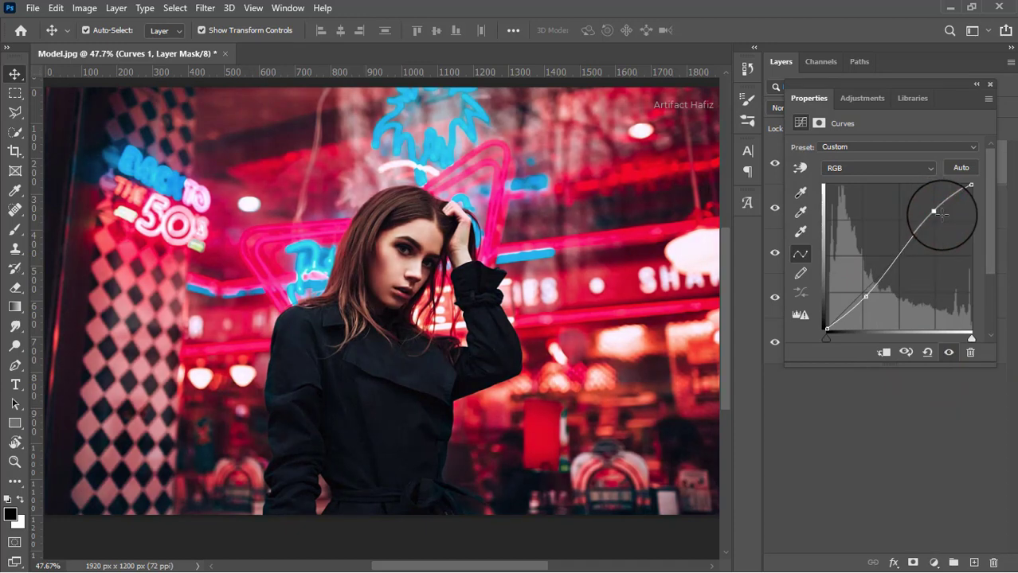
{"action": "left_click", "coordinate": [990, 83]}
{"action": "left_click", "coordinate": [810, 110]}
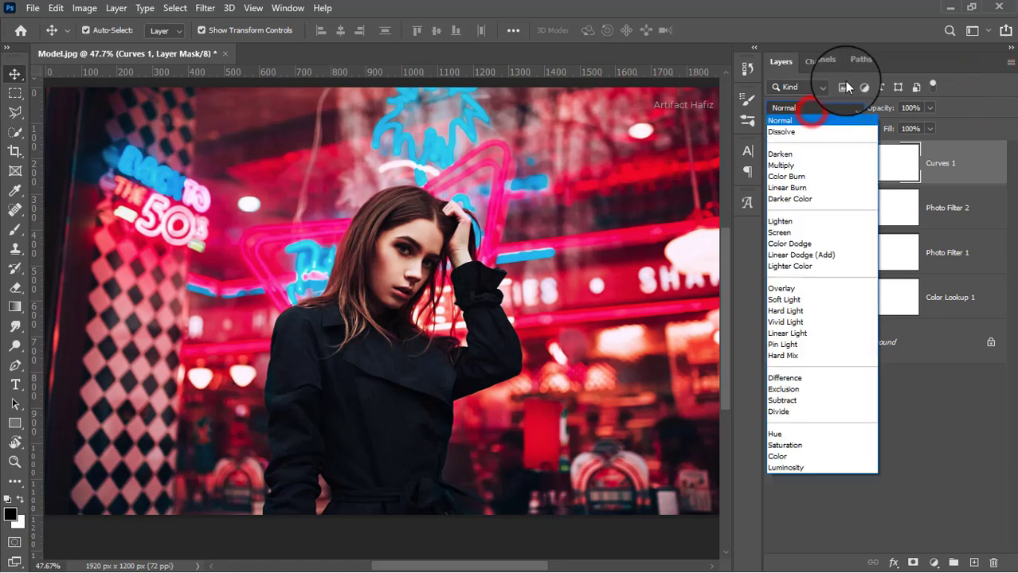
{"action": "left_click", "coordinate": [784, 469]}
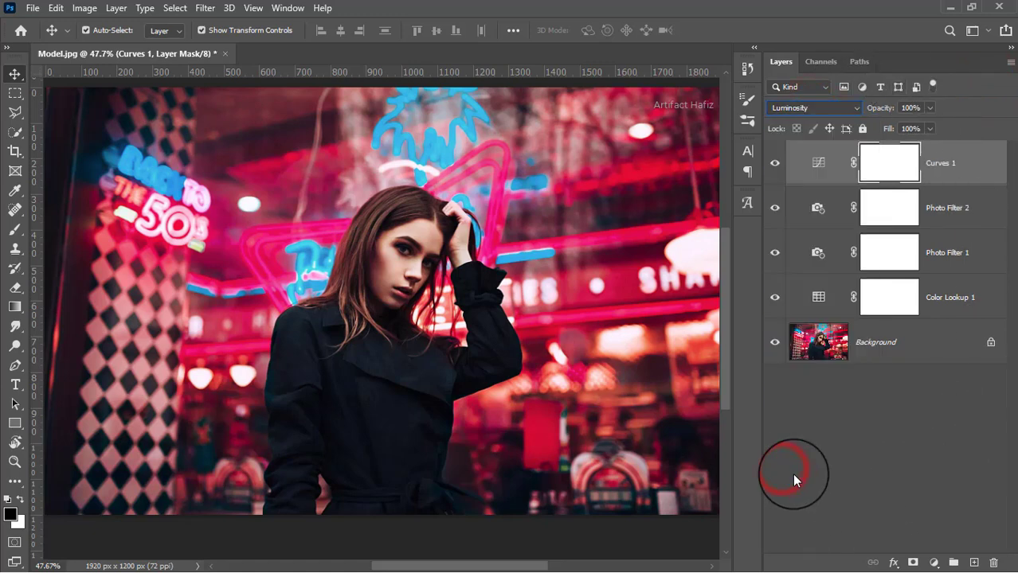
Add a Levels adjustment layer with the midtone input level set to 0.96.
{"action": "left_click", "coordinate": [934, 562]}
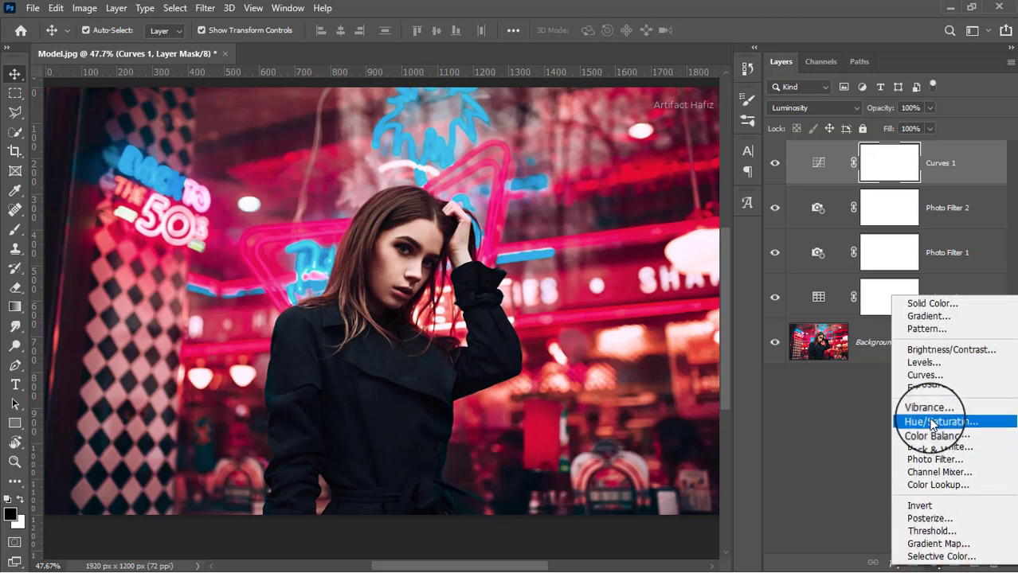
{"action": "left_click", "coordinate": [924, 364]}
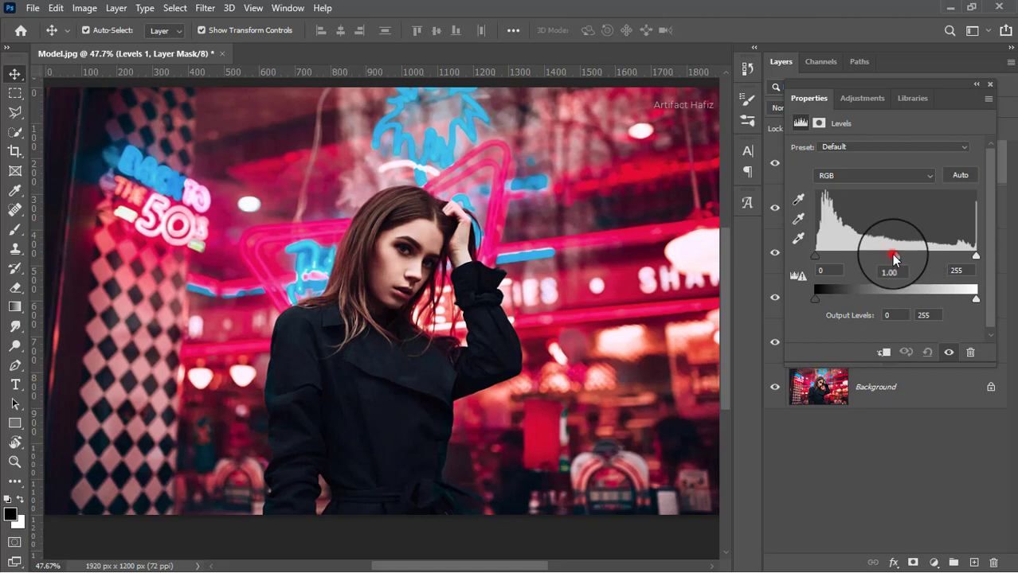
{"action": "left_click_drag", "start_coordinate": [893, 255], "coordinate": [898, 258]}
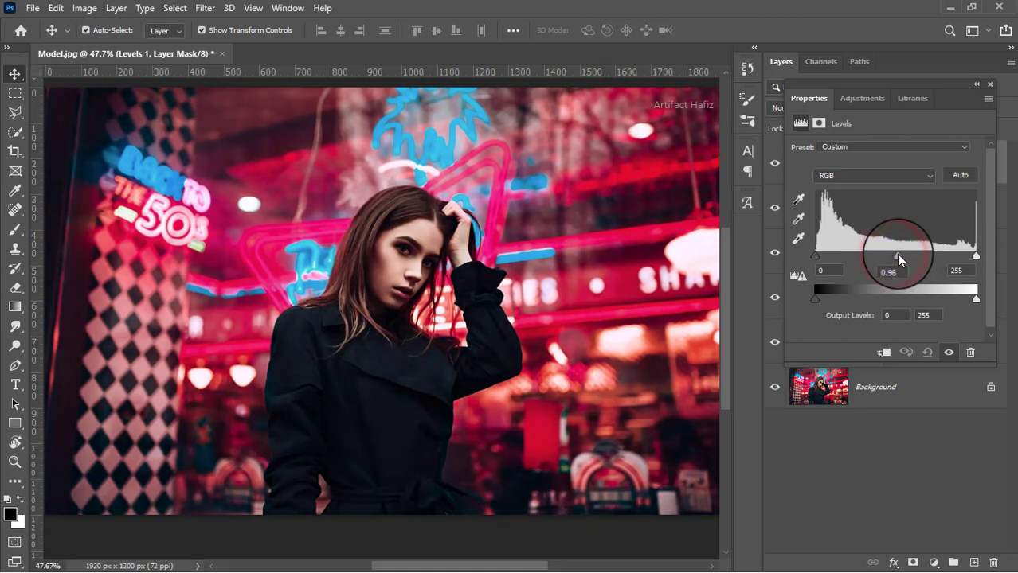
{"action": "left_click", "coordinate": [990, 86]}
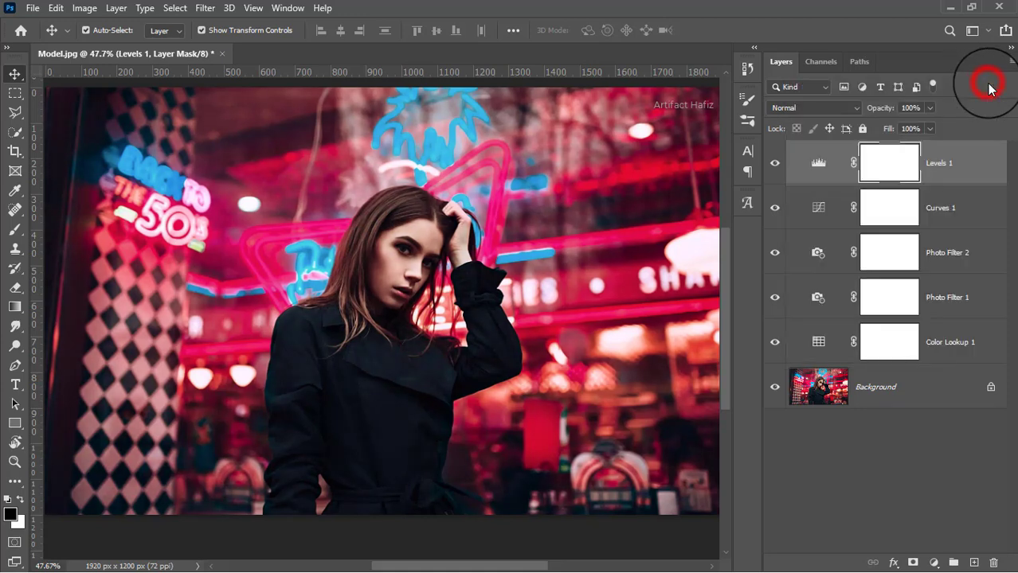
Stamp all visible layers into a new top layer and convert it for smart filters.
{"action": "key", "text": "ctrl+alt+shift+e"}
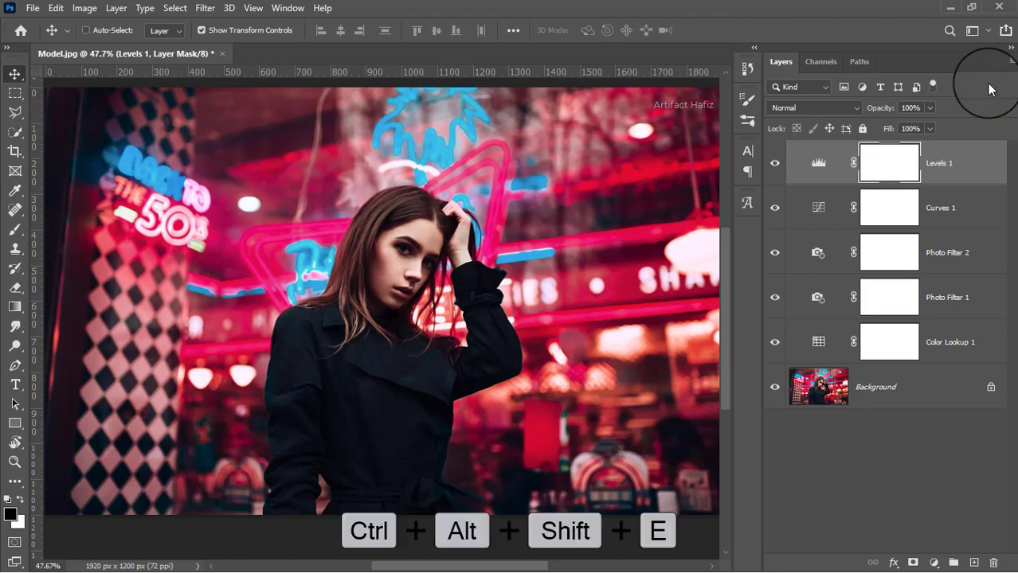
{"action": "left_click", "coordinate": [205, 8]}
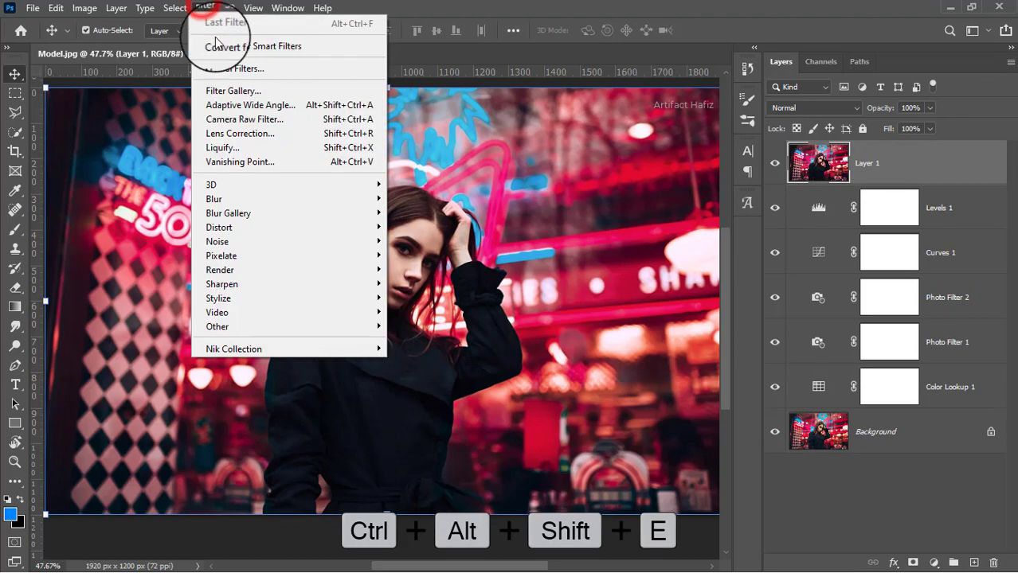
{"action": "left_click", "coordinate": [231, 45]}
Open the Camera Raw Filter and set Temperature +4, Tint -3, Exposure -0.55, Contrast +6, Highlights +7, Shadows +17, Whites +39 and Blacks +38.
{"action": "left_click", "coordinate": [204, 8]}
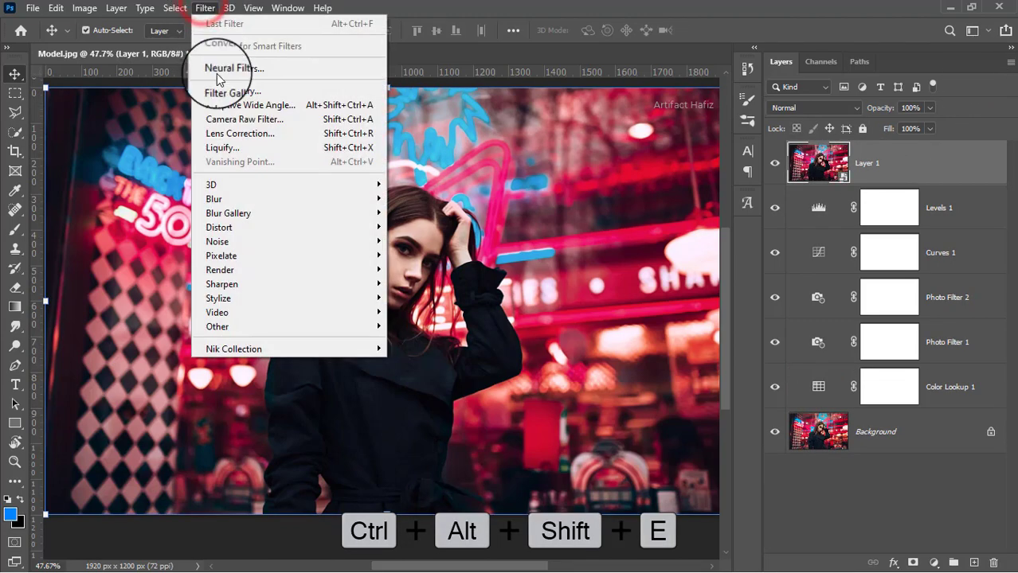
{"action": "left_click", "coordinate": [243, 120]}
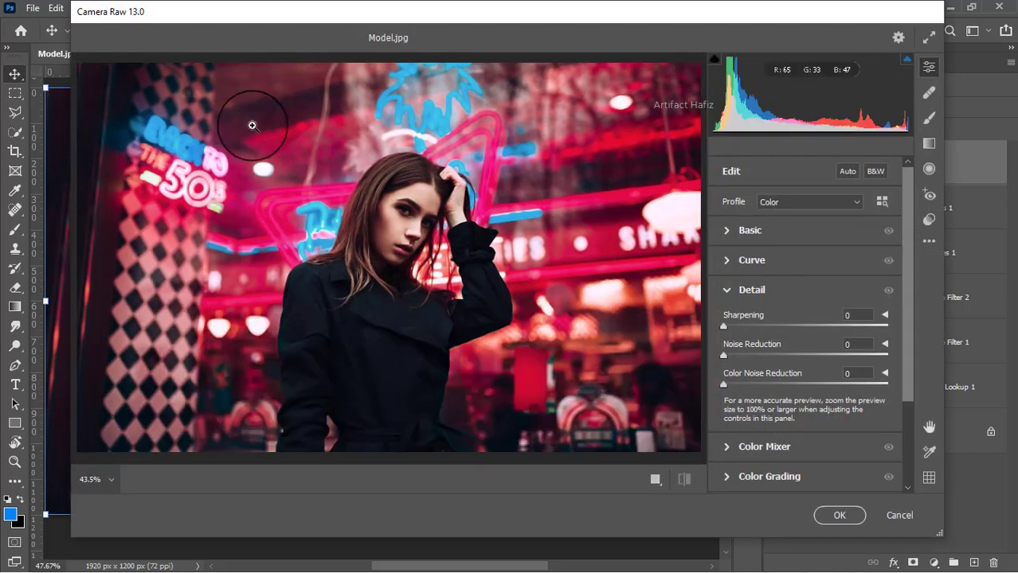
{"action": "left_click", "coordinate": [726, 234]}
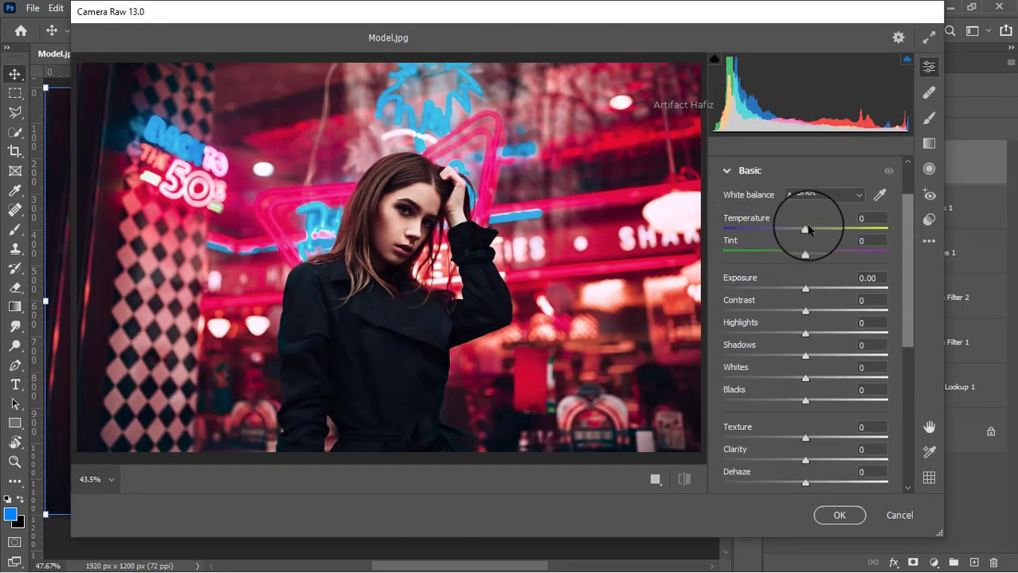
{"action": "left_click_drag", "start_coordinate": [806, 227], "coordinate": [839, 400]}
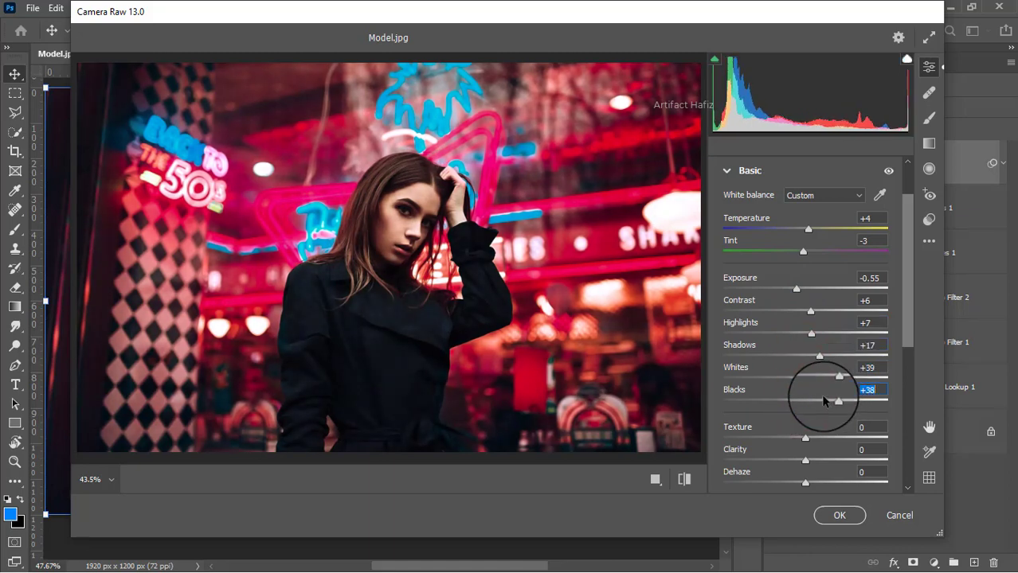
Set the basic adjustments Texture to -4, Clarity to +6 and Dehaze to +8.
{"action": "scroll", "coordinate": [825, 401], "scroll_direction": "down", "scroll_amount": 3}
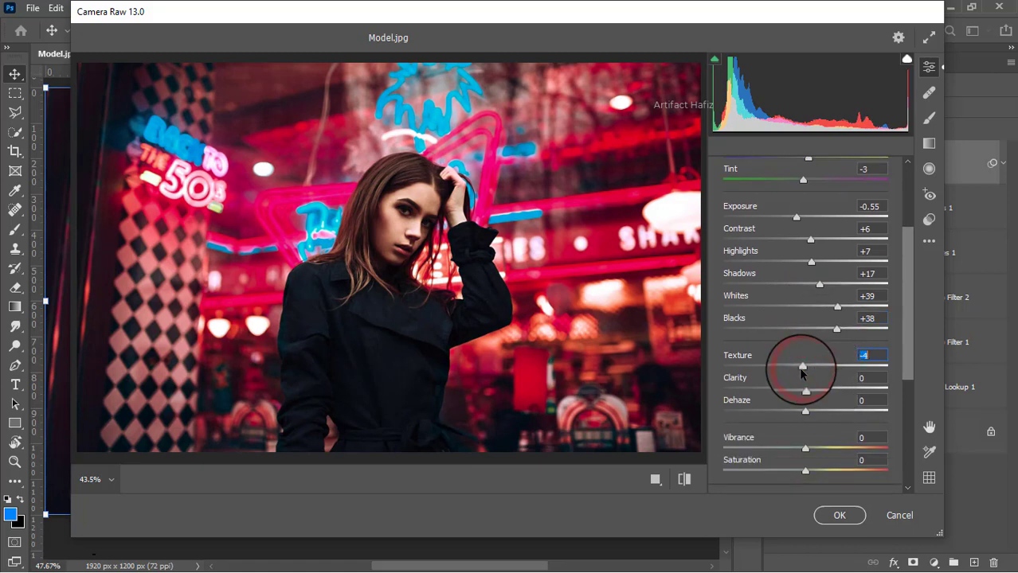
{"action": "left_click", "coordinate": [805, 390]}
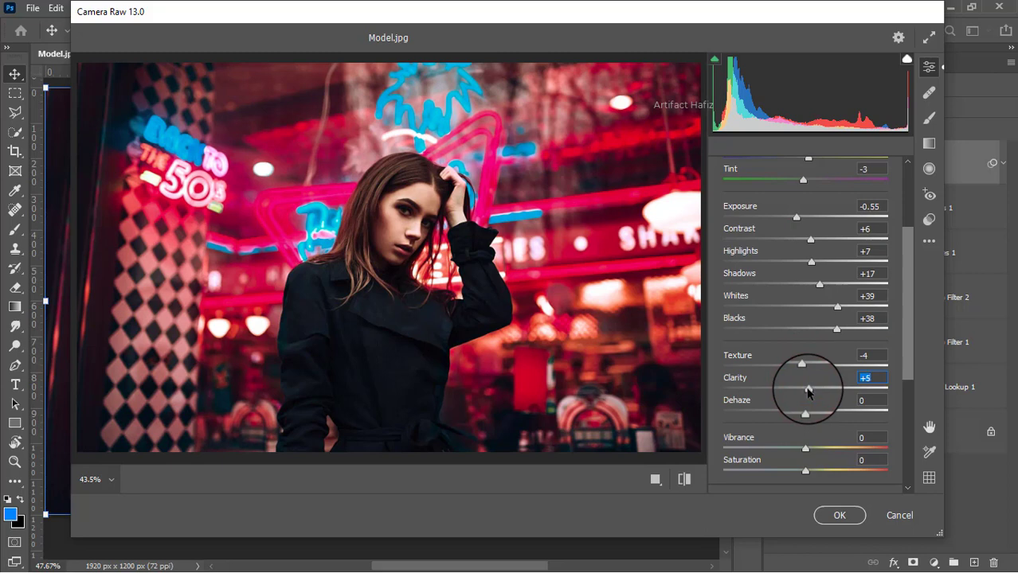
{"action": "scroll", "coordinate": [813, 362], "scroll_direction": "down", "scroll_amount": 4}
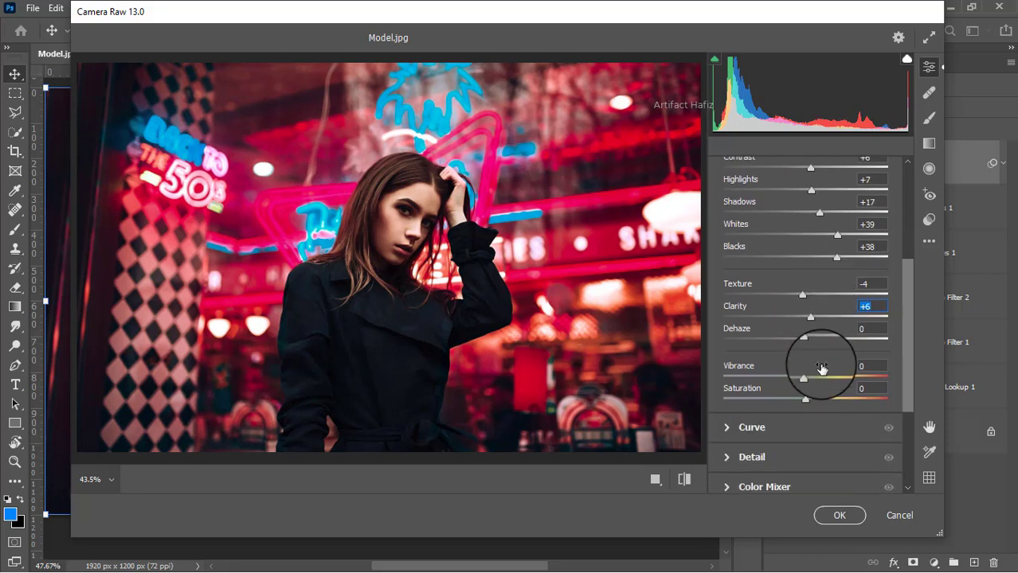
{"action": "mouse_move", "coordinate": [804, 312]}
{"action": "left_mouse_down"}
{"action": "mouse_move", "coordinate": [806, 298]}
{"action": "mouse_move", "coordinate": [830, 304]}
{"action": "mouse_move", "coordinate": [812, 305]}
{"action": "left_mouse_up"}
Lift the RGB point curve's black point to output 6 with added shadow and highlight points, and lift the blue curve's black point to output 6.
{"action": "scroll", "coordinate": [810, 302], "scroll_direction": "down", "scroll_amount": 4}
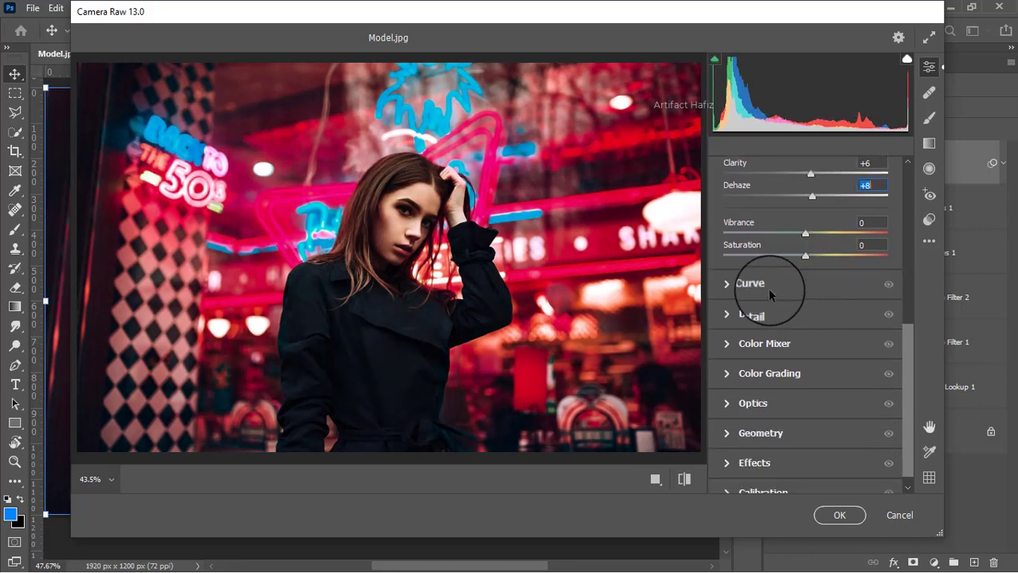
{"action": "left_click", "coordinate": [731, 286]}
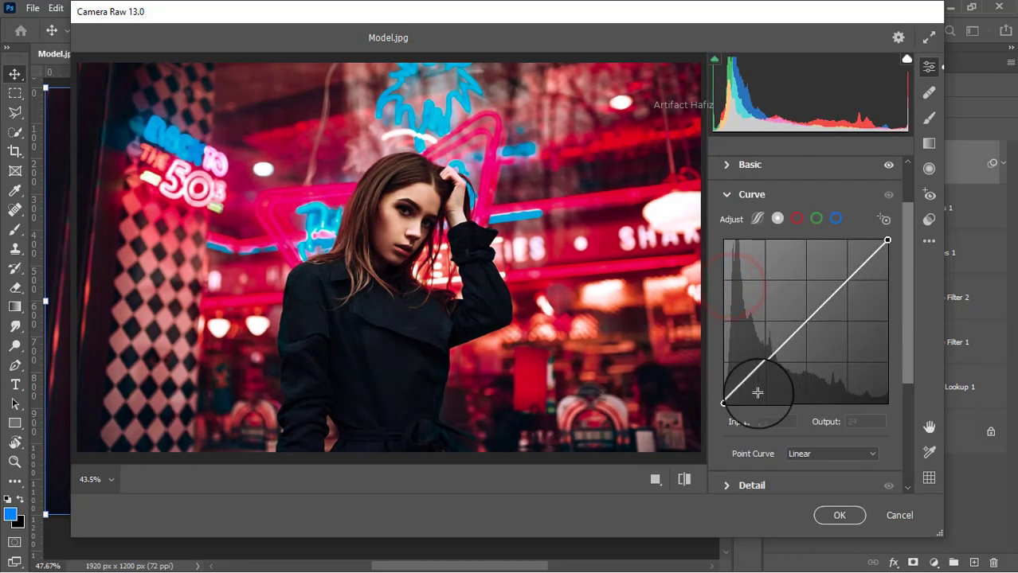
{"action": "left_click_drag", "start_coordinate": [723, 402], "coordinate": [723, 397]}
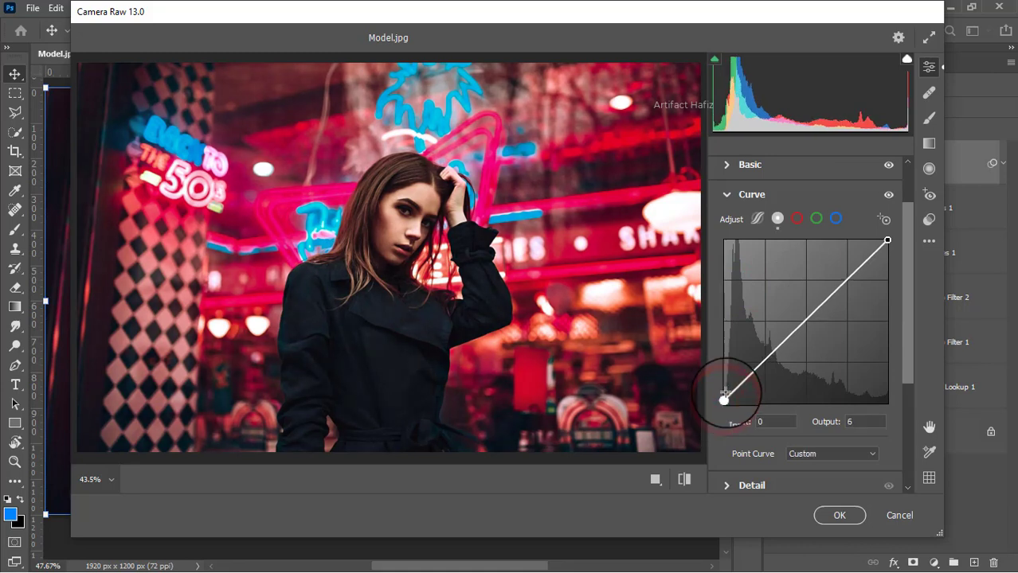
{"action": "left_click", "coordinate": [765, 360]}
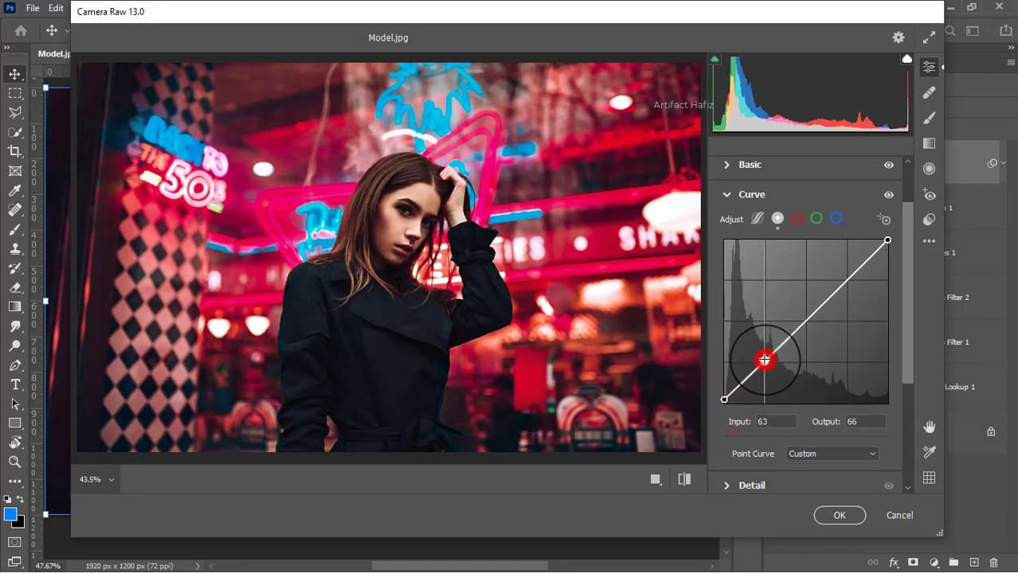
{"action": "left_click", "coordinate": [849, 278]}
{"action": "left_click_drag", "start_coordinate": [849, 278], "coordinate": [848, 278]}
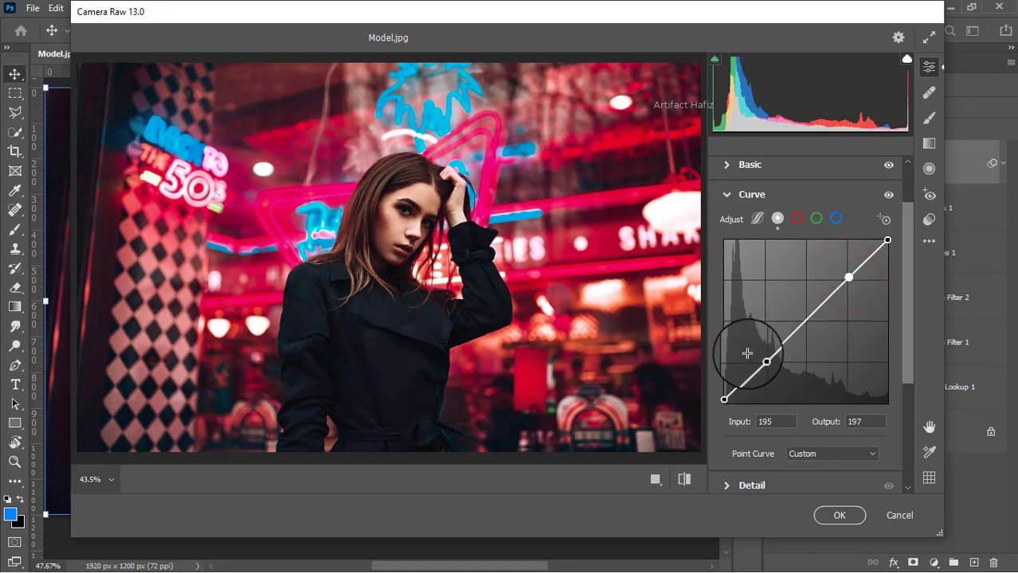
{"action": "left_click", "coordinate": [836, 218]}
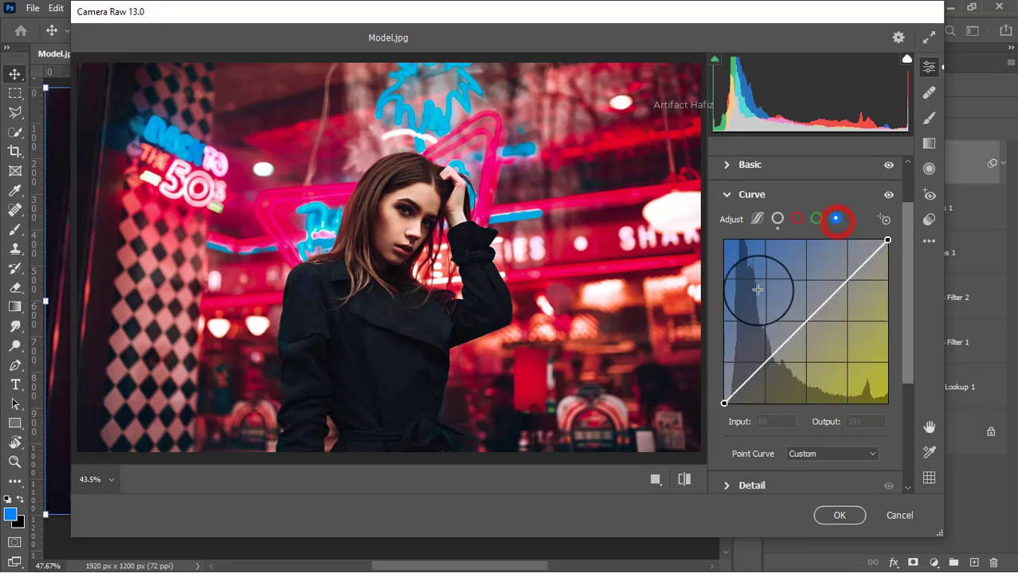
{"action": "left_click_drag", "start_coordinate": [724, 399], "coordinate": [725, 400]}
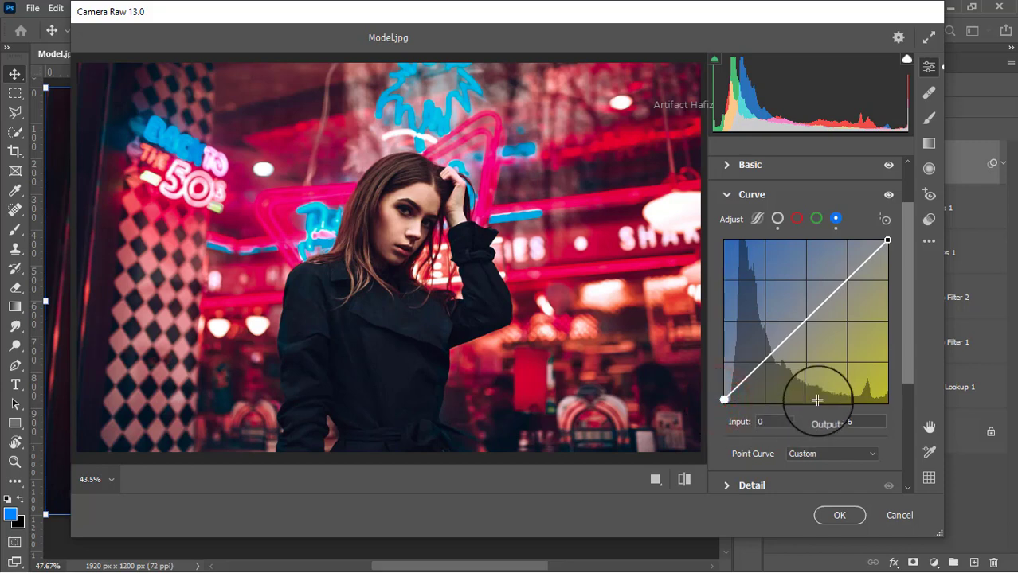
Set the detail adjustments Noise Reduction to 6 and Sharpening to 19.
{"action": "scroll", "coordinate": [820, 395], "scroll_direction": "down", "scroll_amount": 1}
{"action": "scroll", "coordinate": [825, 384], "scroll_direction": "down", "scroll_amount": 4}
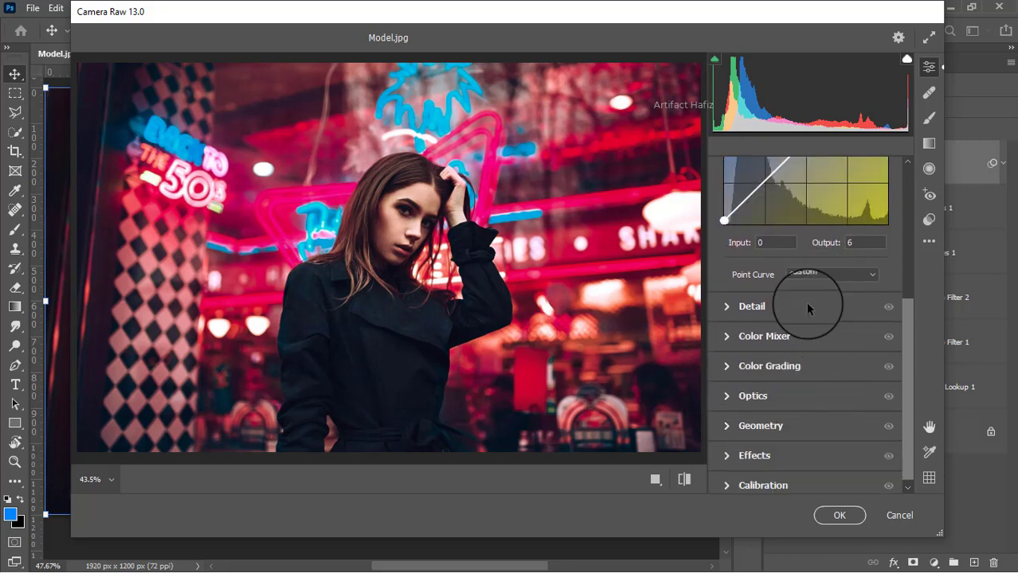
{"action": "left_click", "coordinate": [731, 309]}
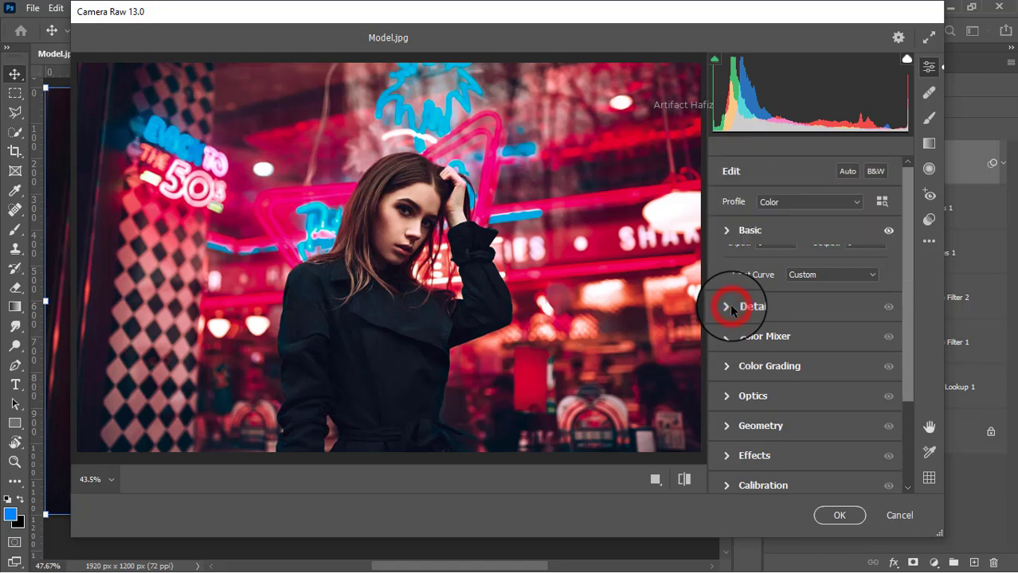
{"action": "left_click", "coordinate": [729, 354]}
{"action": "left_click_drag", "start_coordinate": [731, 356], "coordinate": [741, 326]}
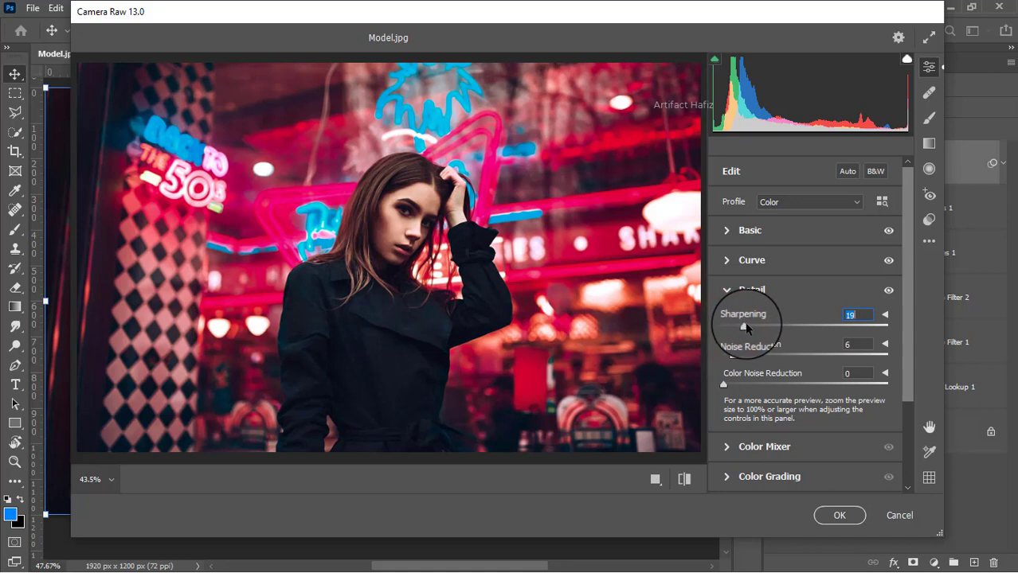
Set the detail adjustments Sharpening to 20 and Noise Reduction to 10.
{"action": "left_click_drag", "start_coordinate": [732, 355], "coordinate": [739, 358]}
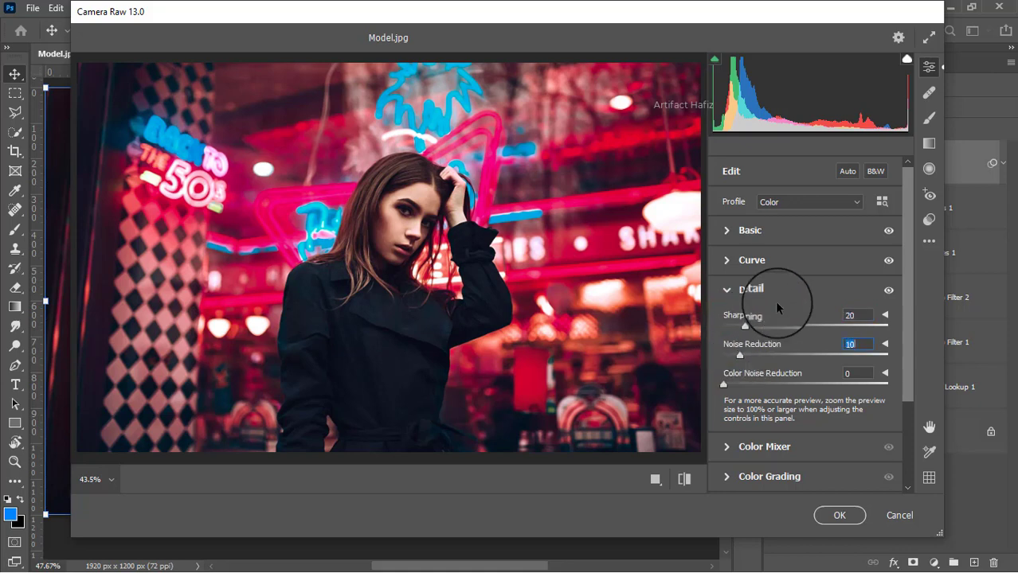
Set the Color Mixer saturations to Reds +3, Oranges -5, Yellows +12, Greens +15, Aquas +17, Blues +18, Purples +15 and Magentas +22.
{"action": "scroll", "coordinate": [774, 300], "scroll_direction": "down", "scroll_amount": 3}
{"action": "left_click", "coordinate": [728, 333]}
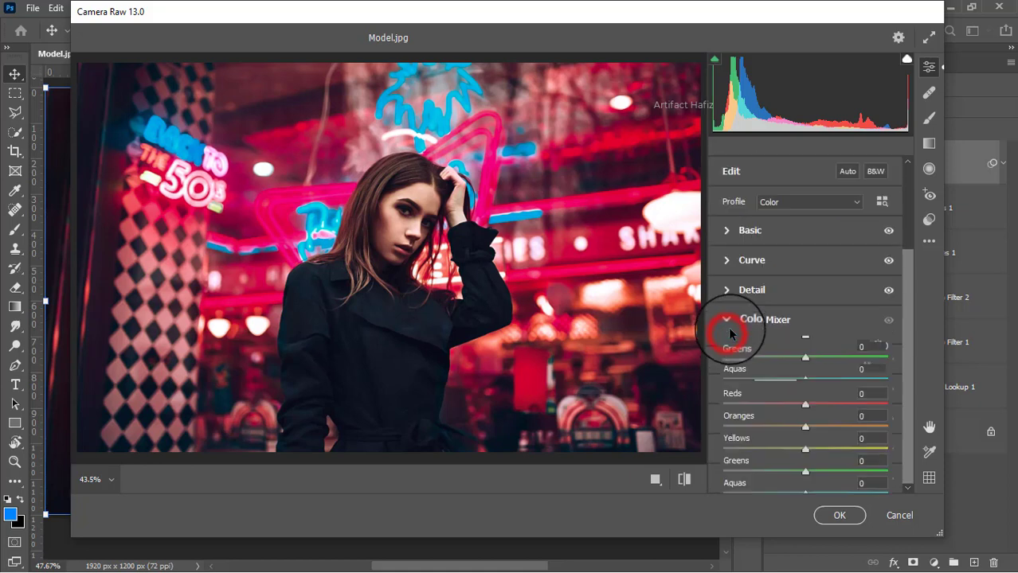
{"action": "left_click", "coordinate": [774, 249]}
{"action": "left_click_drag", "start_coordinate": [805, 291], "coordinate": [822, 447]}
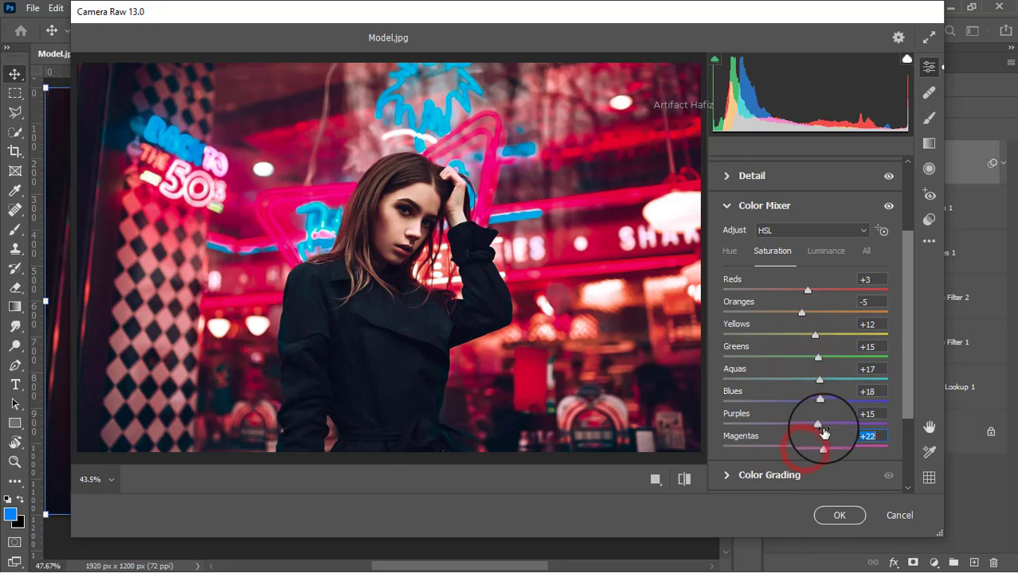
Set the Color Mixer luminances to Reds +2, Oranges +5, Yellows -15, Greens -16, Aquas +25 and Blues +15.
{"action": "left_click", "coordinate": [820, 254]}
{"action": "mouse_move", "coordinate": [805, 311]}
{"action": "left_mouse_down"}
{"action": "mouse_move", "coordinate": [830, 312]}
{"action": "mouse_move", "coordinate": [809, 313]}
{"action": "mouse_move", "coordinate": [828, 292]}
{"action": "mouse_move", "coordinate": [814, 288]}
{"action": "mouse_move", "coordinate": [830, 291]}
{"action": "mouse_move", "coordinate": [754, 293]}
{"action": "mouse_move", "coordinate": [815, 295]}
{"action": "left_mouse_up"}
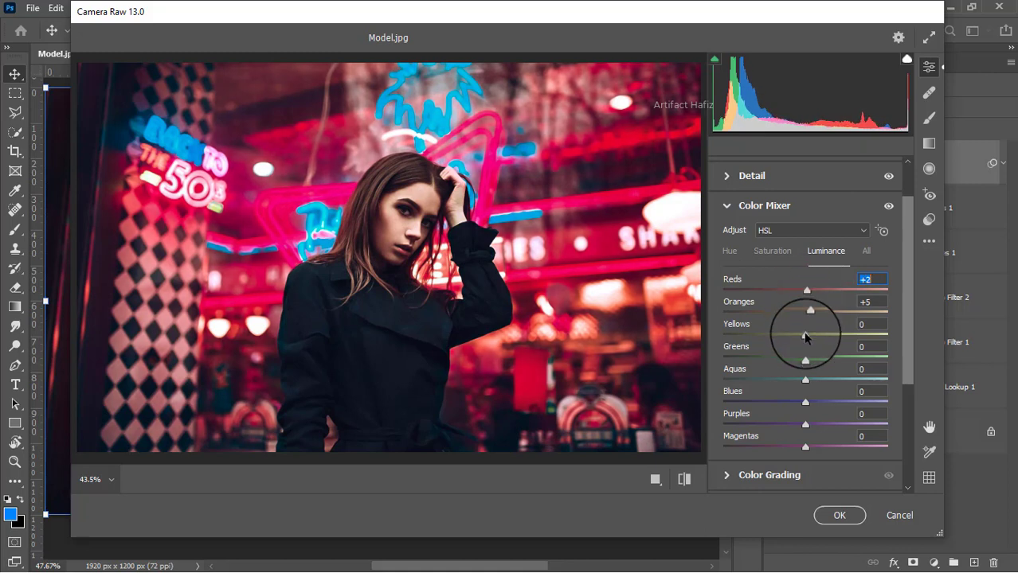
{"action": "left_click_drag", "start_coordinate": [800, 334], "coordinate": [820, 371]}
{"action": "left_click", "coordinate": [803, 379]}
Shift the Color Mixer hues of Blues to -67 and Aquas to -82.
{"action": "left_click", "coordinate": [733, 251]}
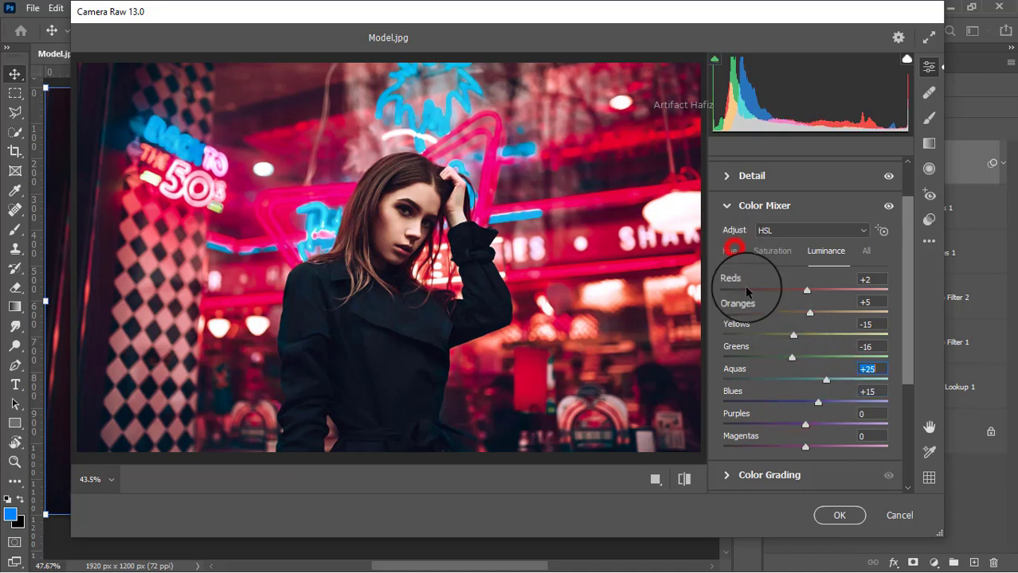
{"action": "left_click_drag", "start_coordinate": [806, 401], "coordinate": [750, 400]}
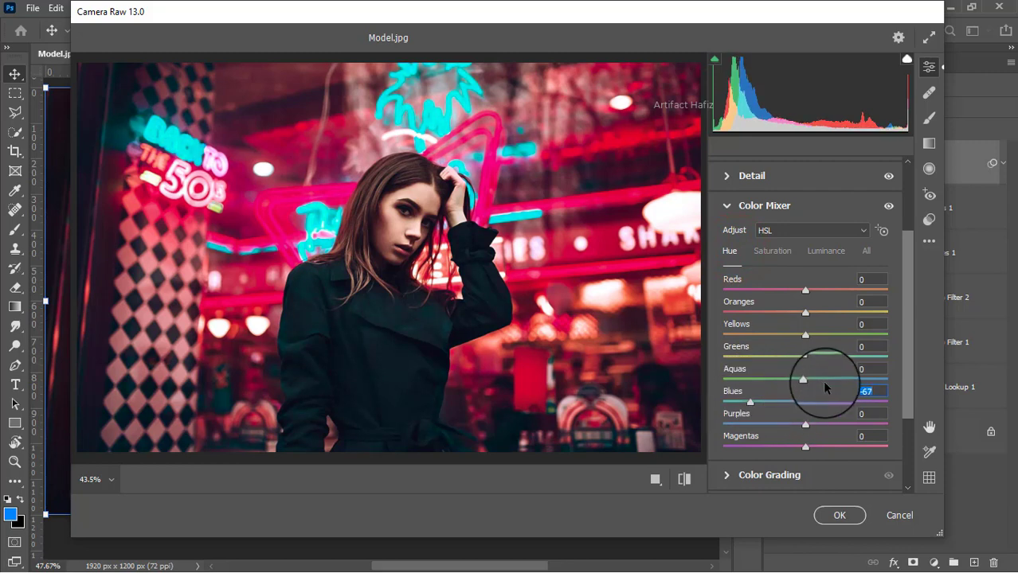
{"action": "left_click_drag", "start_coordinate": [805, 380], "coordinate": [737, 379]}
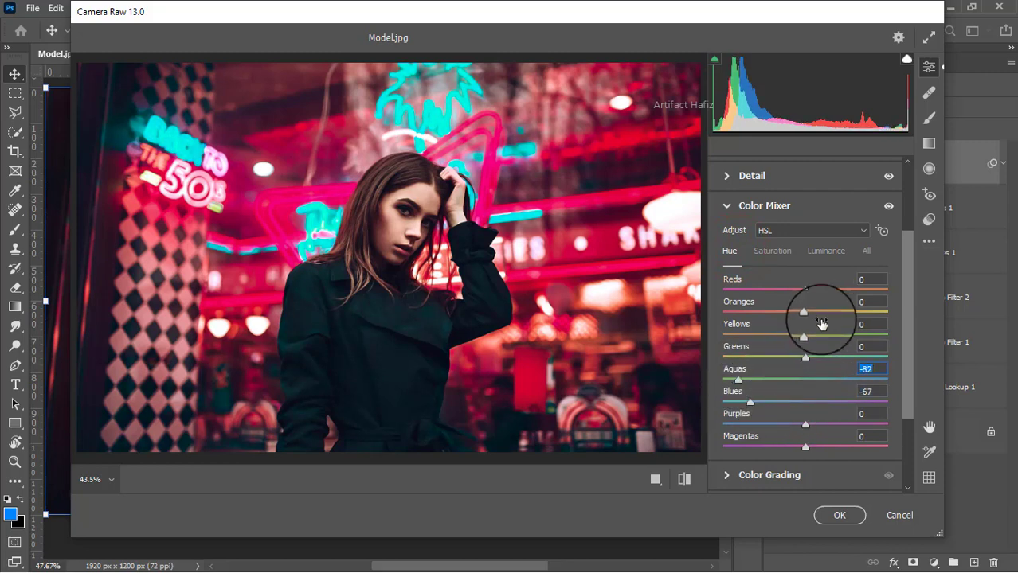
Color grade the shadows with hue 308 and saturation 15, and the highlights with hue 45 and saturation 9.
{"action": "scroll", "coordinate": [823, 317], "scroll_direction": "down", "scroll_amount": 3}
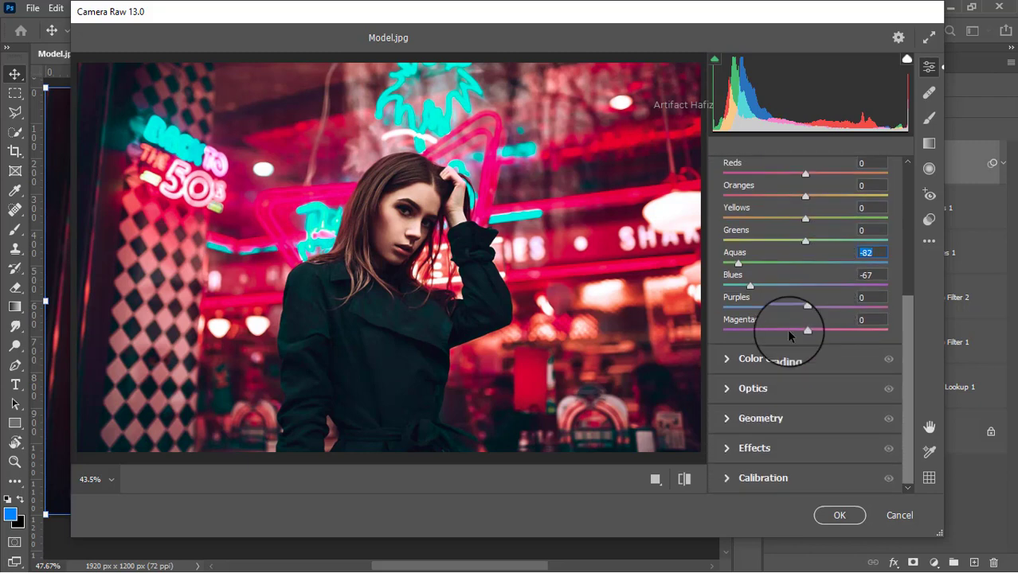
{"action": "left_click", "coordinate": [732, 361]}
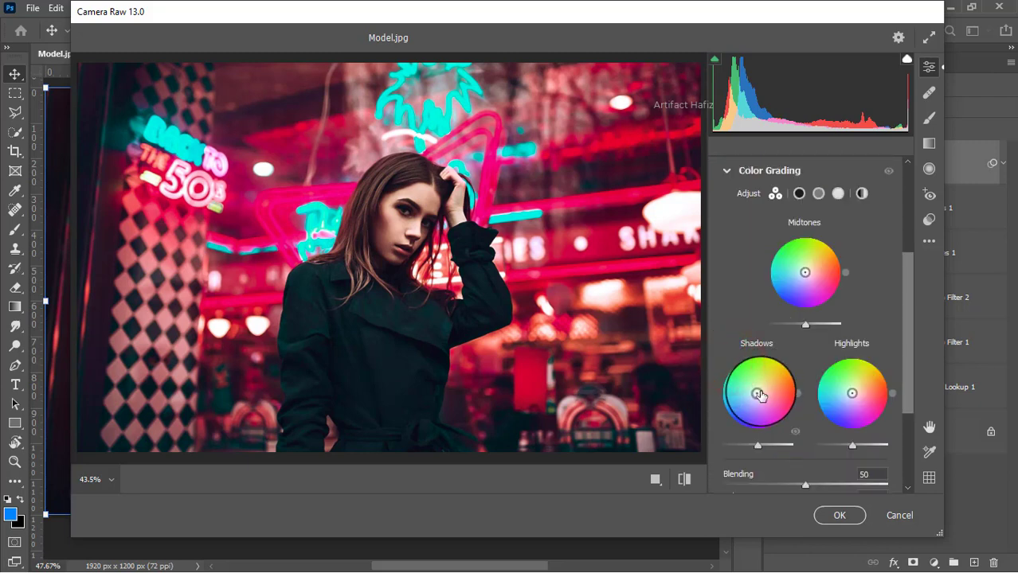
{"action": "mouse_move", "coordinate": [757, 392]}
{"action": "left_mouse_down"}
{"action": "mouse_move", "coordinate": [777, 368]}
{"action": "mouse_move", "coordinate": [780, 425]}
{"action": "mouse_move", "coordinate": [762, 399]}
{"action": "left_mouse_up"}
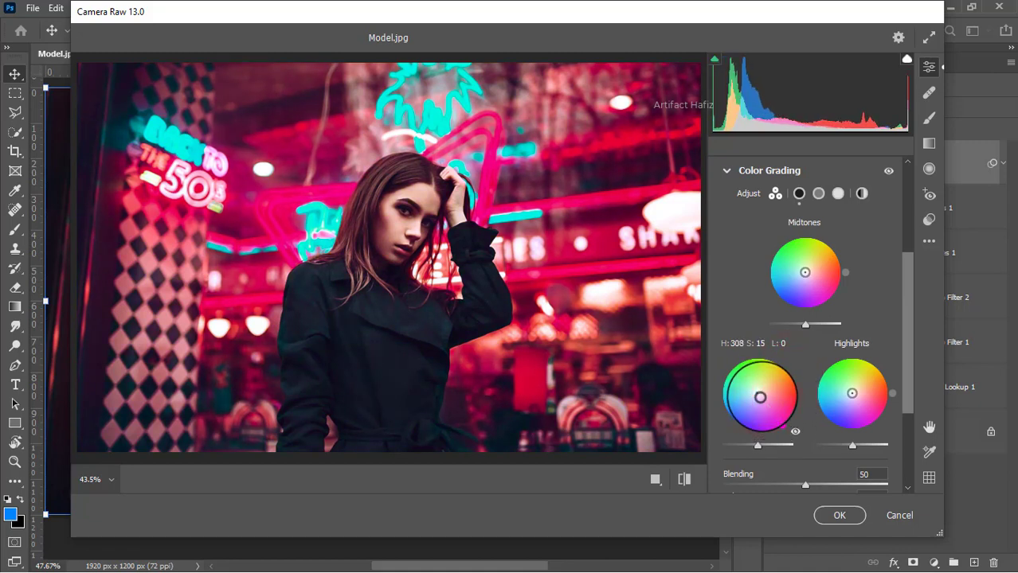
{"action": "left_click_drag", "start_coordinate": [851, 392], "coordinate": [853, 391]}
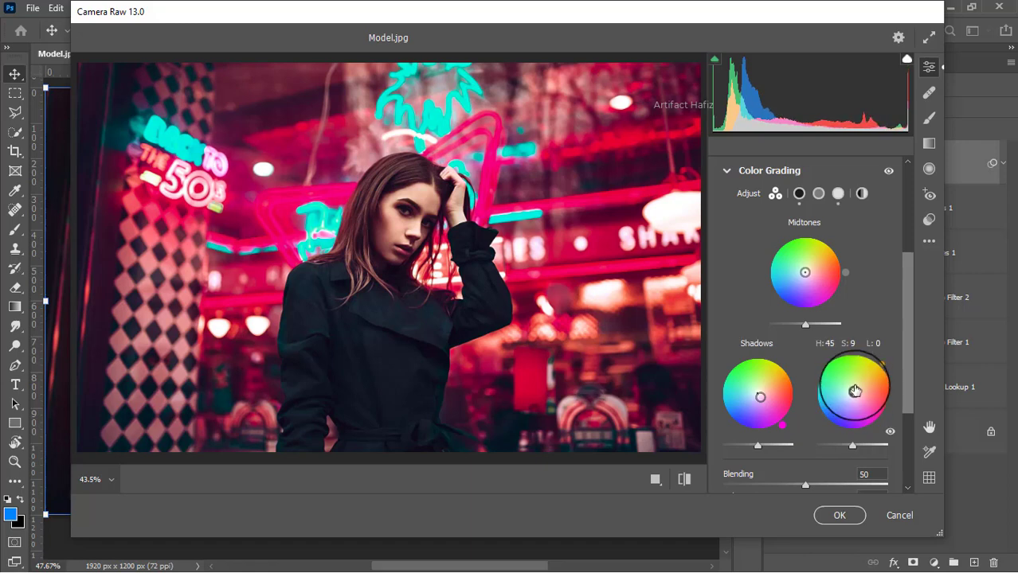
Set the calibration saturations to Red Primary -5, Green Primary +3 and Blue Primary +5, and apply the Camera Raw Filter.
{"action": "scroll", "coordinate": [857, 374], "scroll_direction": "down", "scroll_amount": 3}
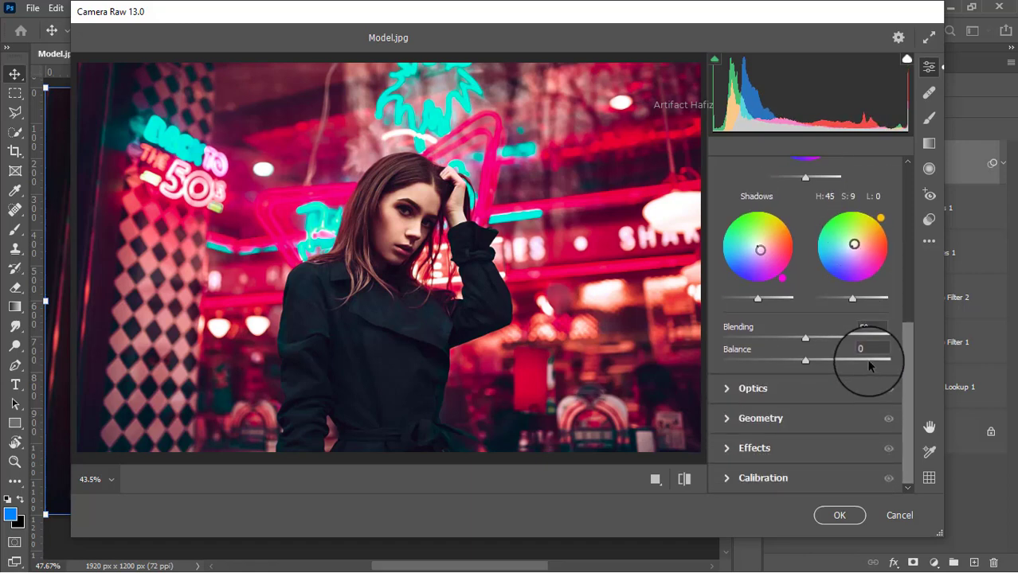
{"action": "left_click", "coordinate": [727, 478]}
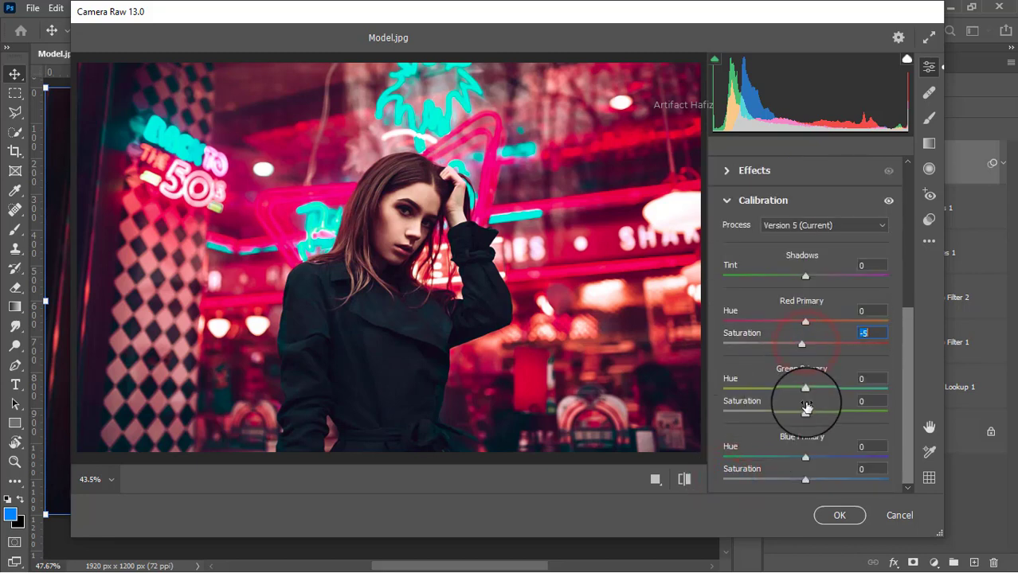
{"action": "left_click_drag", "start_coordinate": [806, 412], "coordinate": [807, 412]}
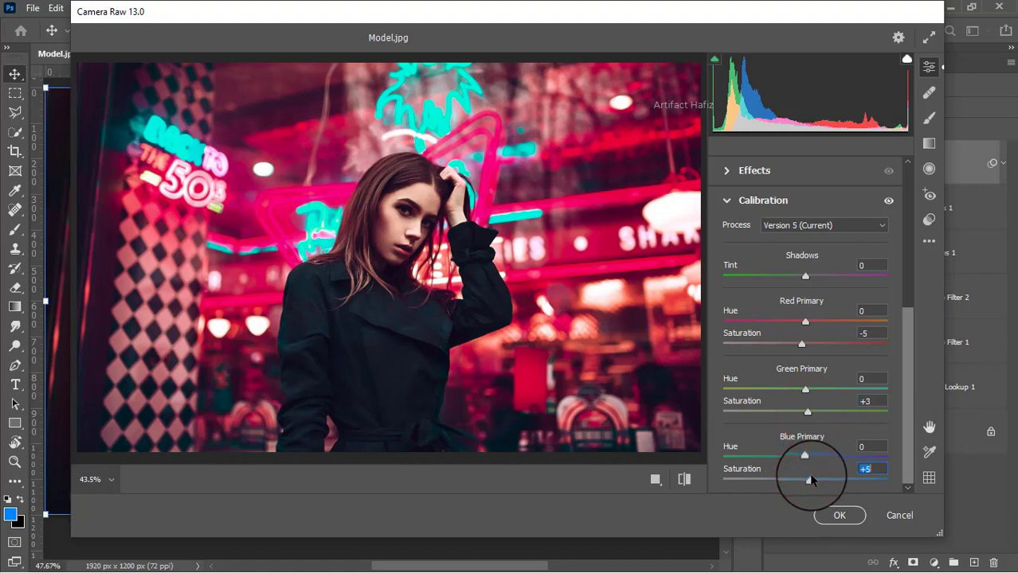
{"action": "left_click", "coordinate": [836, 516]}
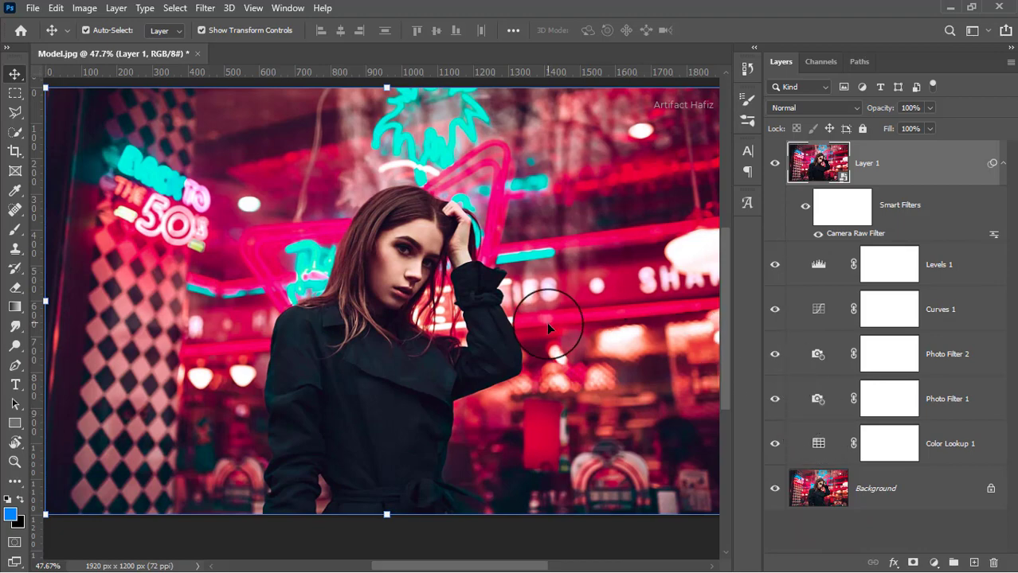
Apply the Nik Collection Color Efex Pro 4 filter Cross Processing with method L02 to Layer 1.
{"action": "left_click", "coordinate": [206, 8]}
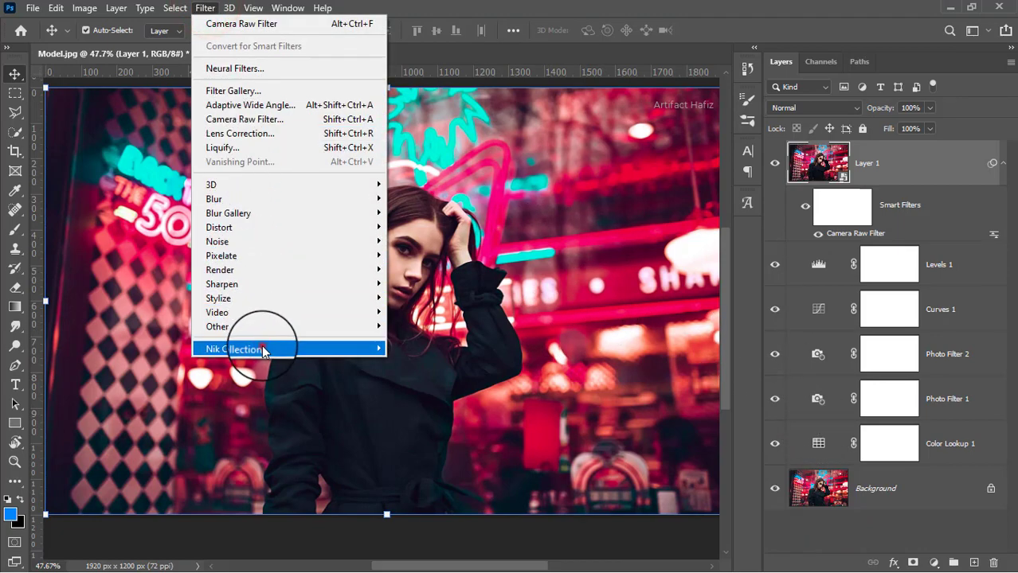
{"action": "mouse_move", "coordinate": [264, 351]}
{"action": "left_click", "coordinate": [418, 363]}
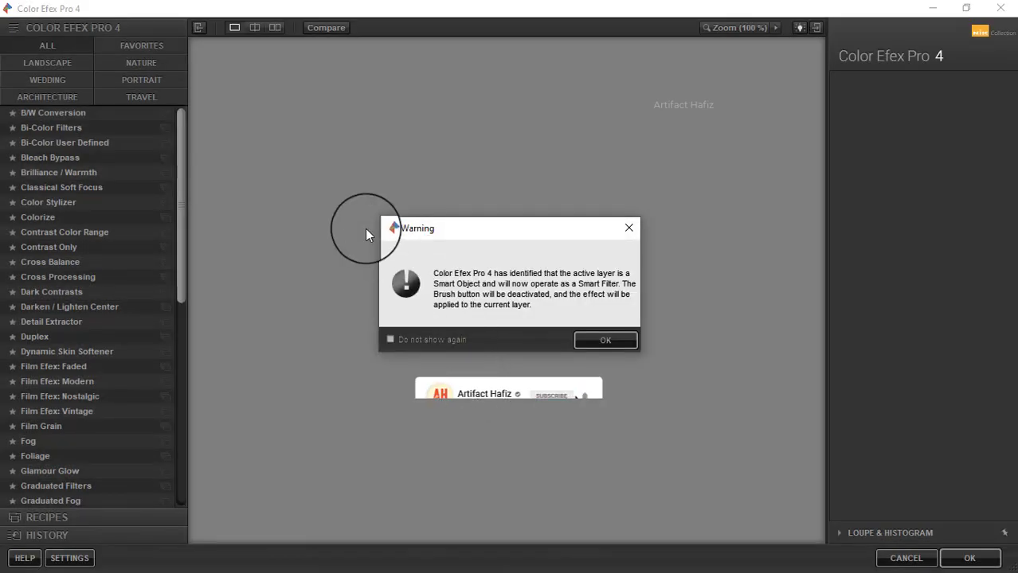
{"action": "left_click", "coordinate": [604, 342]}
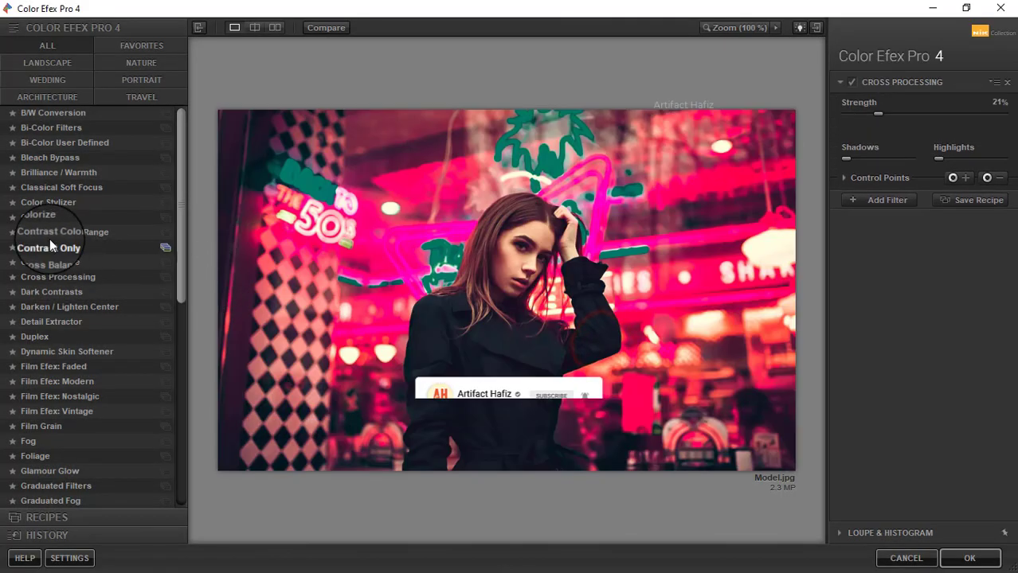
{"action": "left_click", "coordinate": [53, 277]}
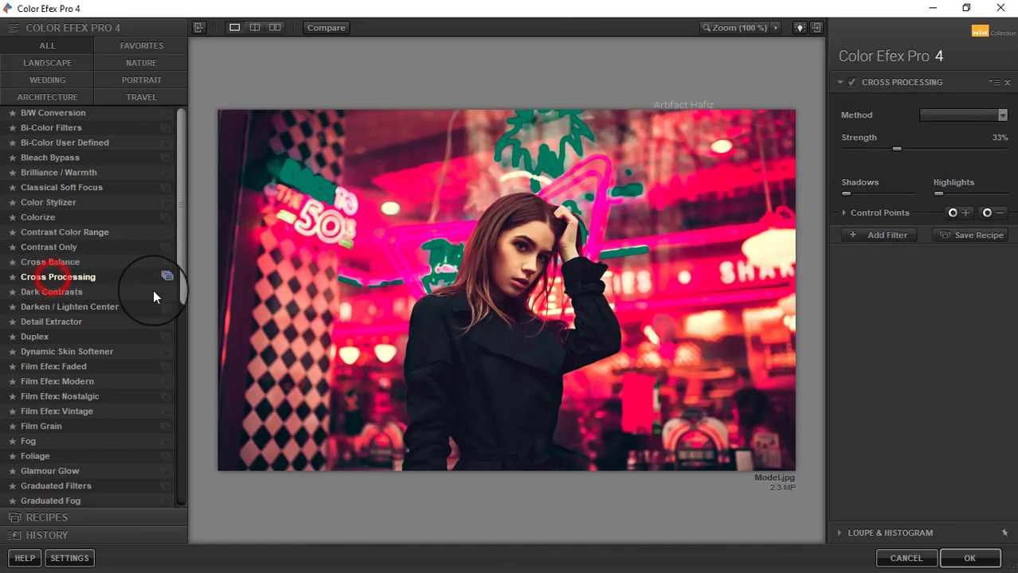
{"action": "left_click", "coordinate": [953, 116]}
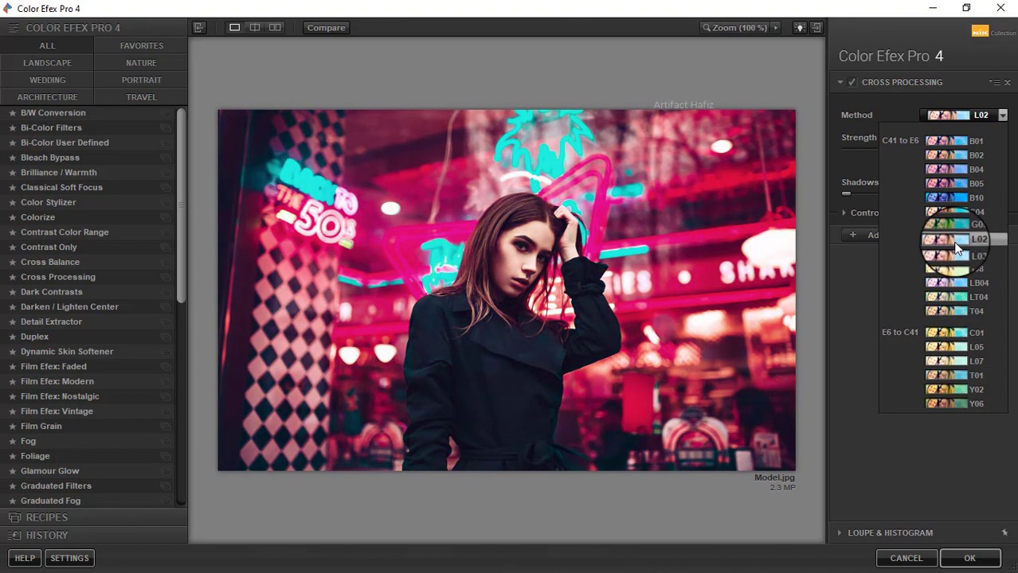
{"action": "left_click", "coordinate": [951, 240]}
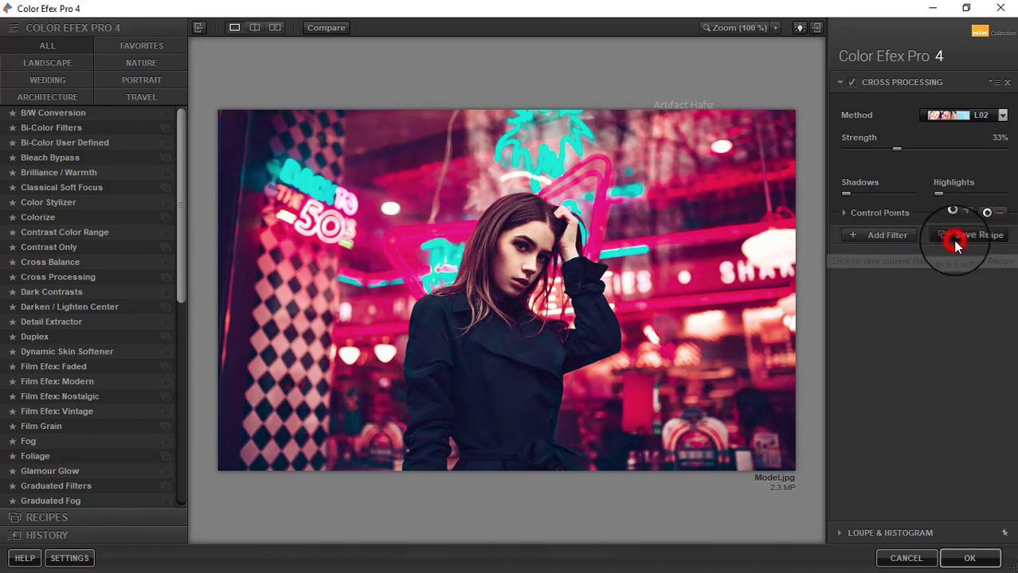
{"action": "left_click", "coordinate": [968, 561]}
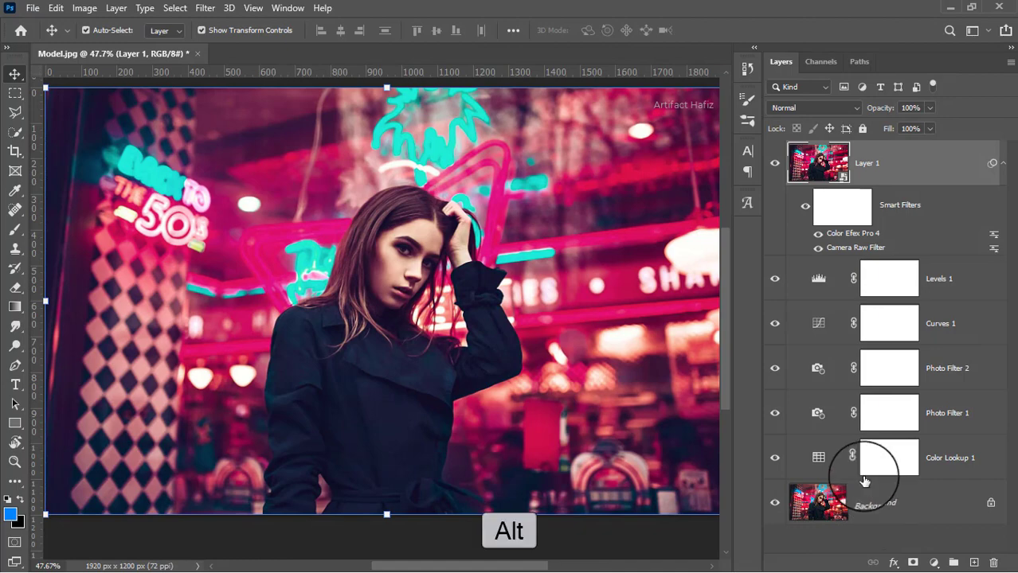
Compare the graded image with the original by hiding and showing all layers above the Background.
{"action": "left_click", "coordinate": [773, 503], "text": "alt"}
{"action": "left_click", "coordinate": [773, 503], "text": "alt"}
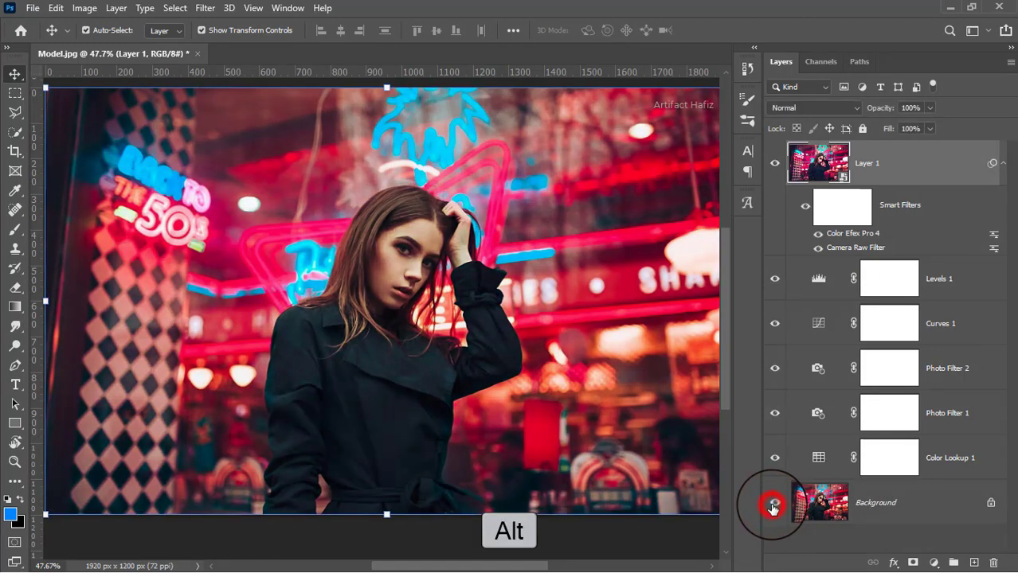
{"action": "left_click", "coordinate": [773, 504], "text": "alt"}
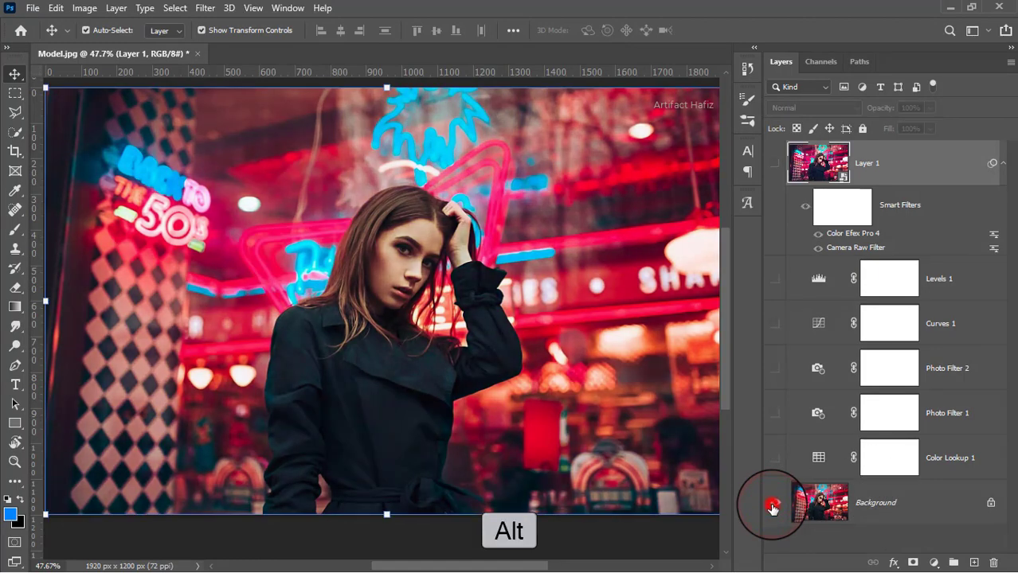
{"action": "left_click", "coordinate": [773, 503], "text": "alt"}
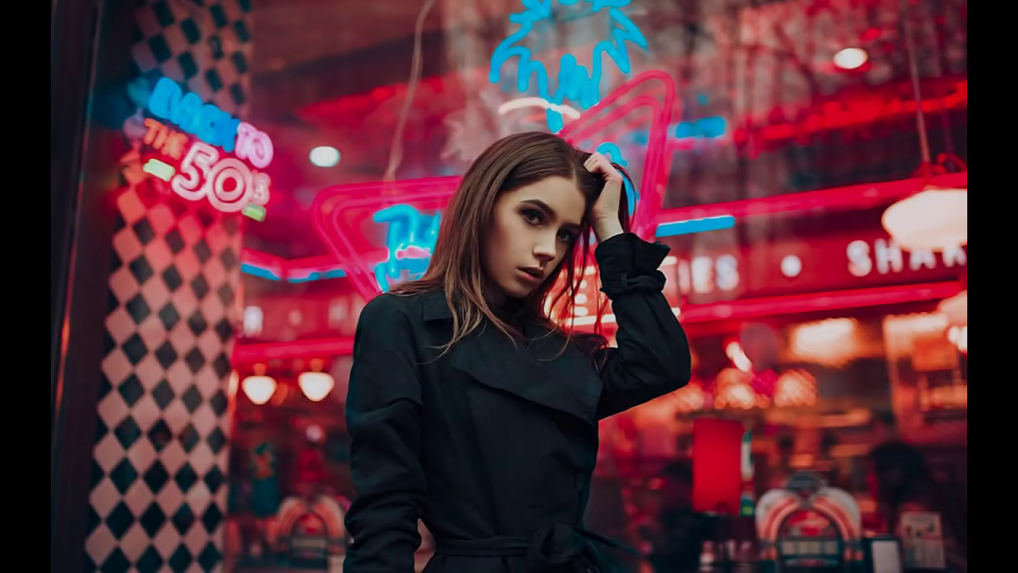